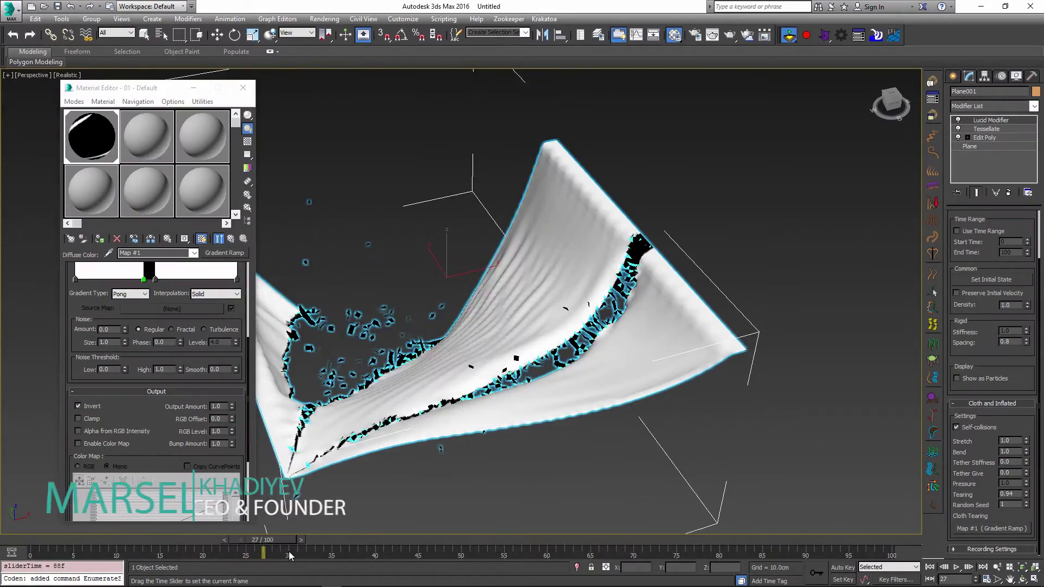
{"action": "left_click_drag", "start_coordinate": [289, 554], "coordinate": [341, 553]}
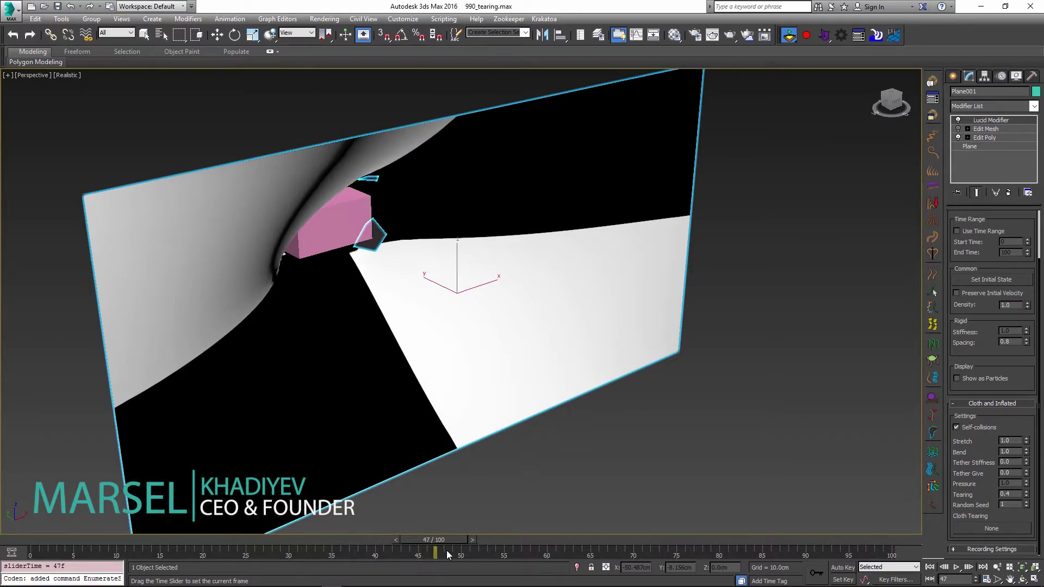
{"action": "left_click_drag", "start_coordinate": [446, 550], "coordinate": [501, 550]}
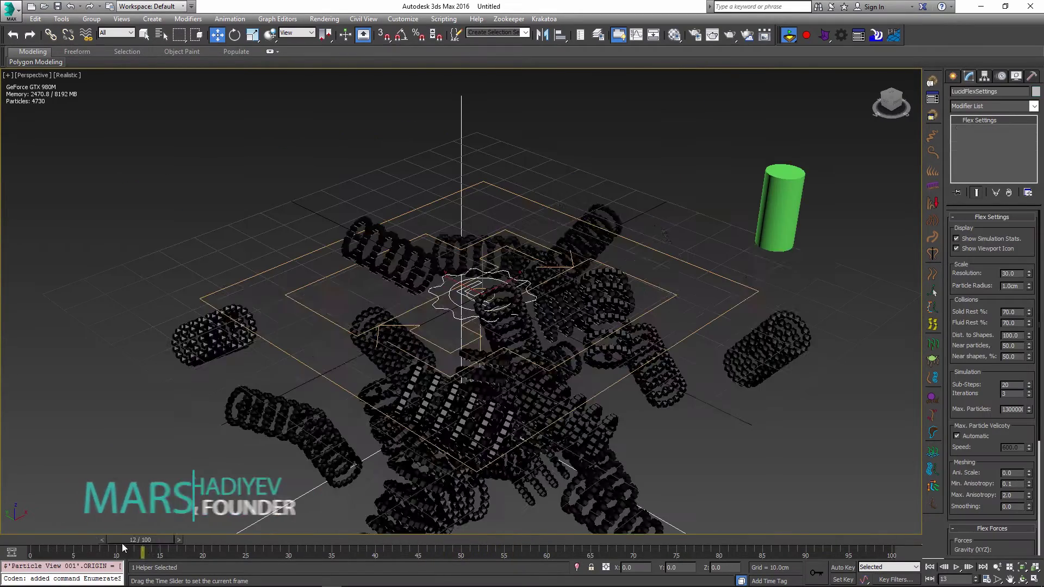
{"action": "mouse_move", "coordinate": [121, 543]}
{"action": "left_mouse_down"}
{"action": "mouse_move", "coordinate": [32, 549]}
{"action": "mouse_move", "coordinate": [123, 544]}
{"action": "left_mouse_up"}
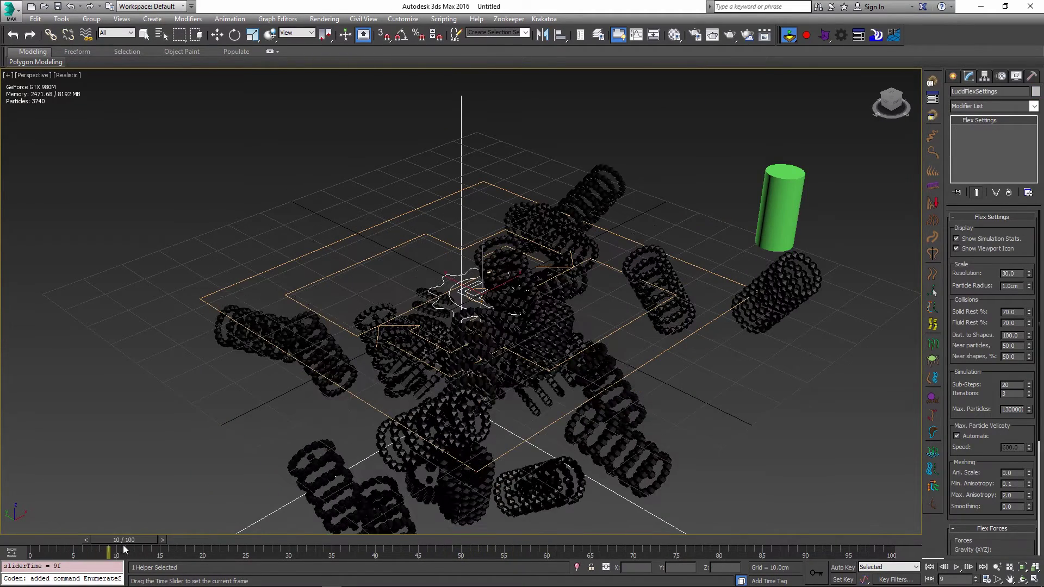
{"action": "key", "text": "w"}
{"action": "key", "text": "ctrl+a"}
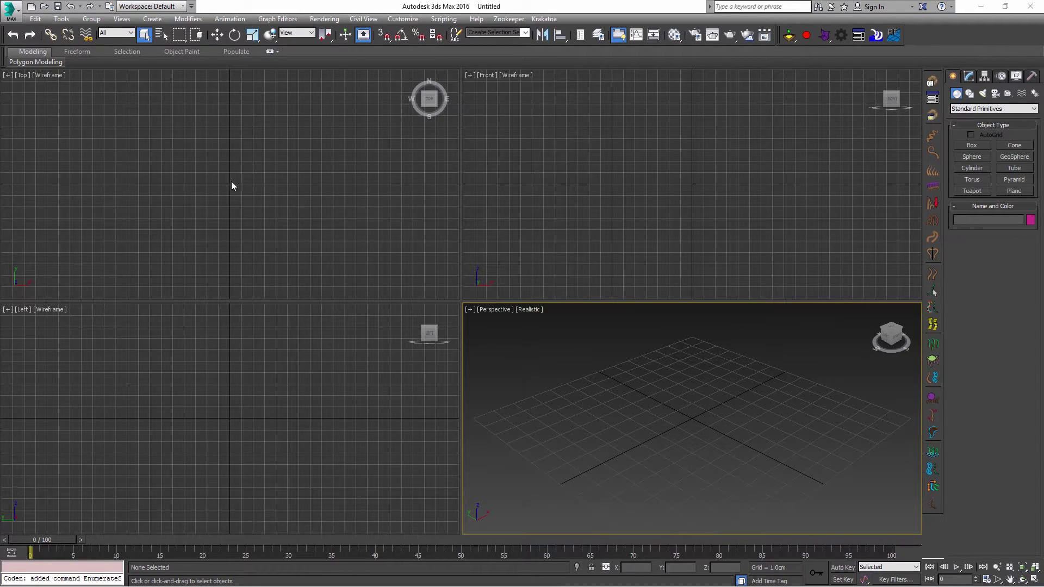
Open the scene file 990_tearing.max
{"action": "left_click", "coordinate": [11, 14]}
{"action": "left_click", "coordinate": [358, 162]}
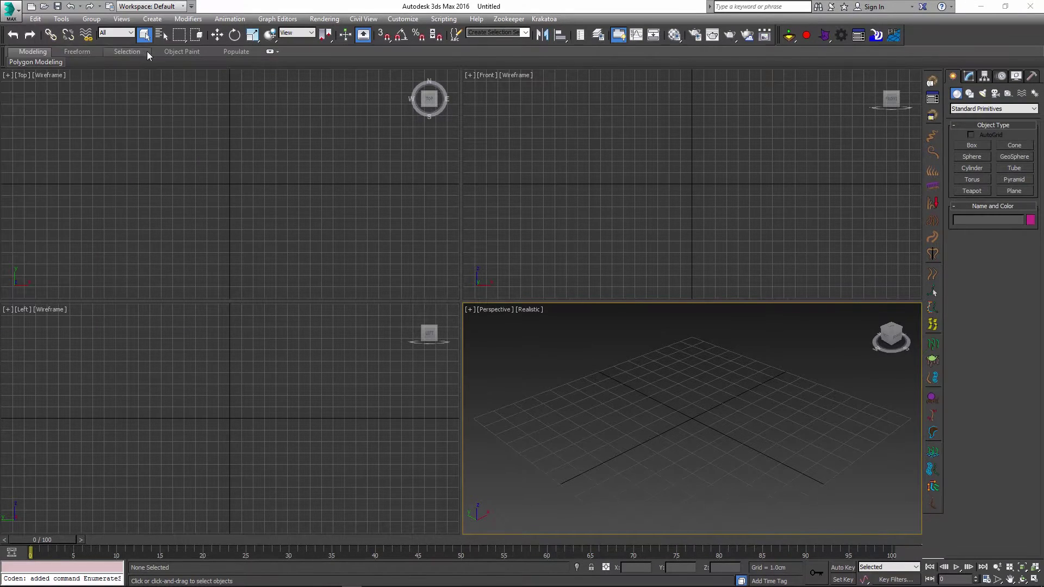
{"action": "left_click", "coordinate": [15, 15]}
{"action": "left_click", "coordinate": [148, 170]}
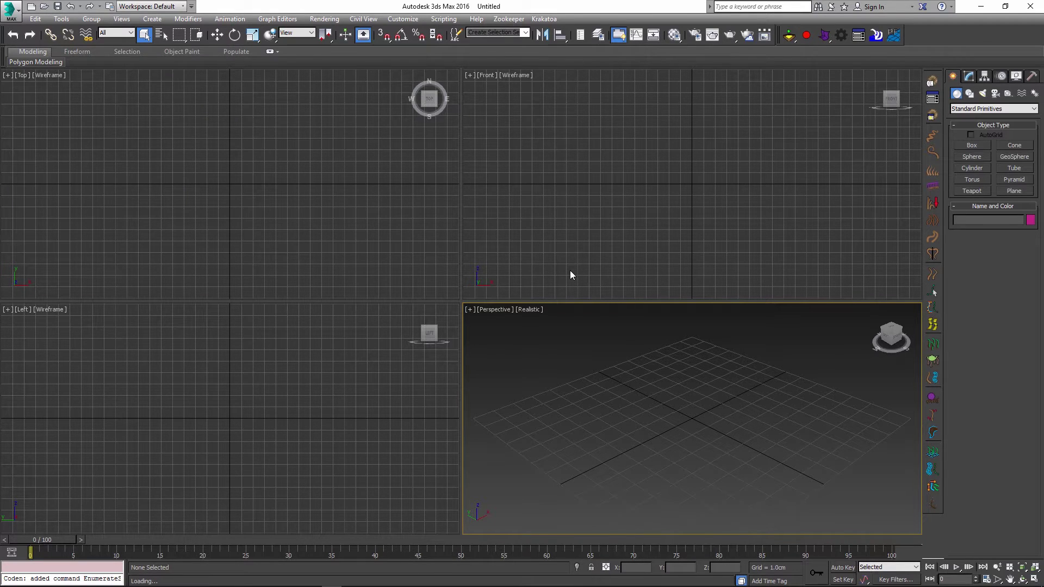
{"action": "left_click", "coordinate": [525, 350]}
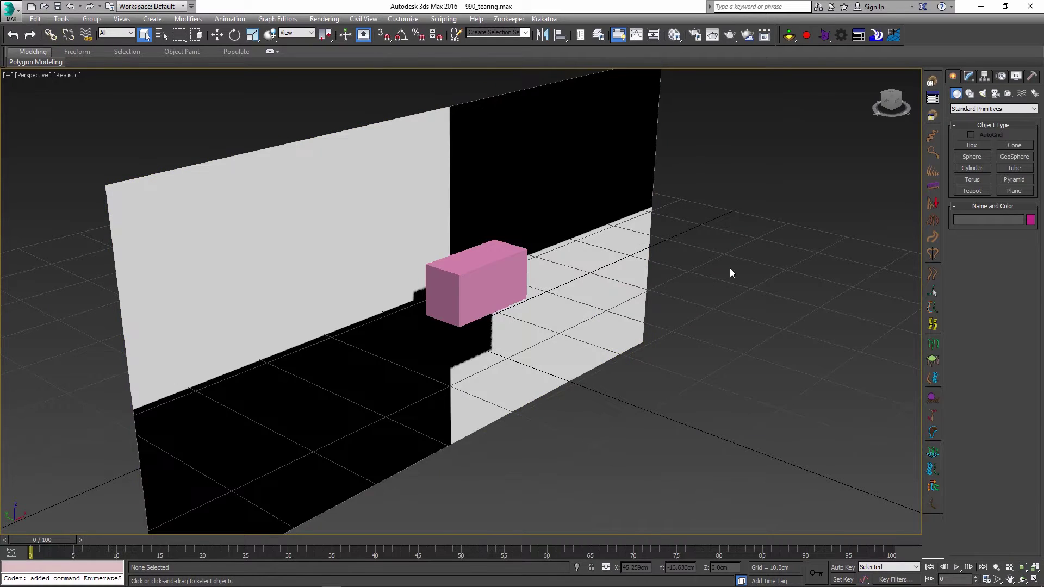
Examine the cloth plane's border vertex selection in its Edit Poly modifier, then leave vertex level
{"action": "middle_click_drag", "start_coordinate": [730, 268], "coordinate": [553, 267], "text": "alt"}
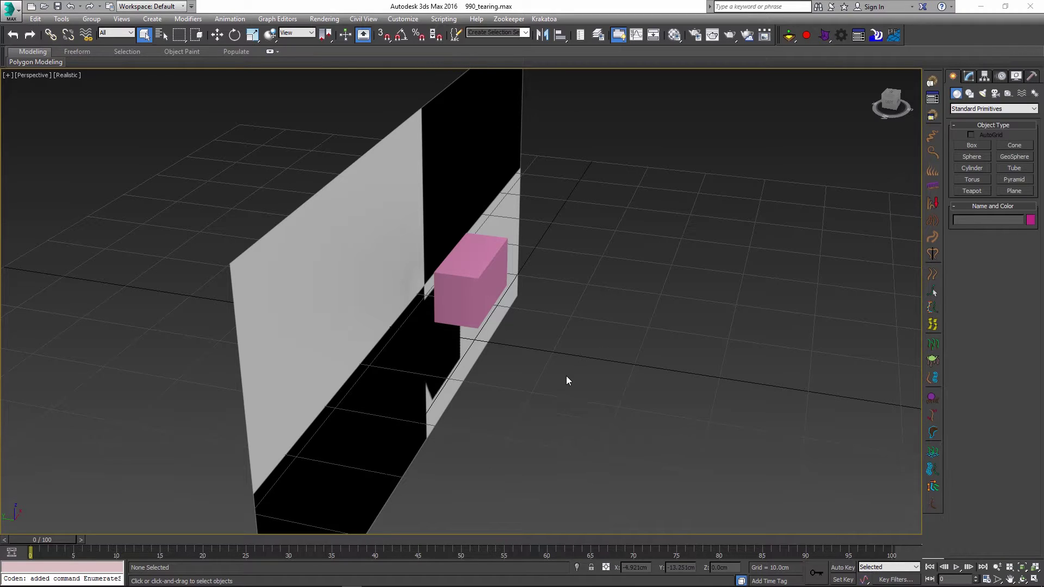
{"action": "middle_click_drag", "start_coordinate": [566, 377], "coordinate": [765, 273], "text": "alt"}
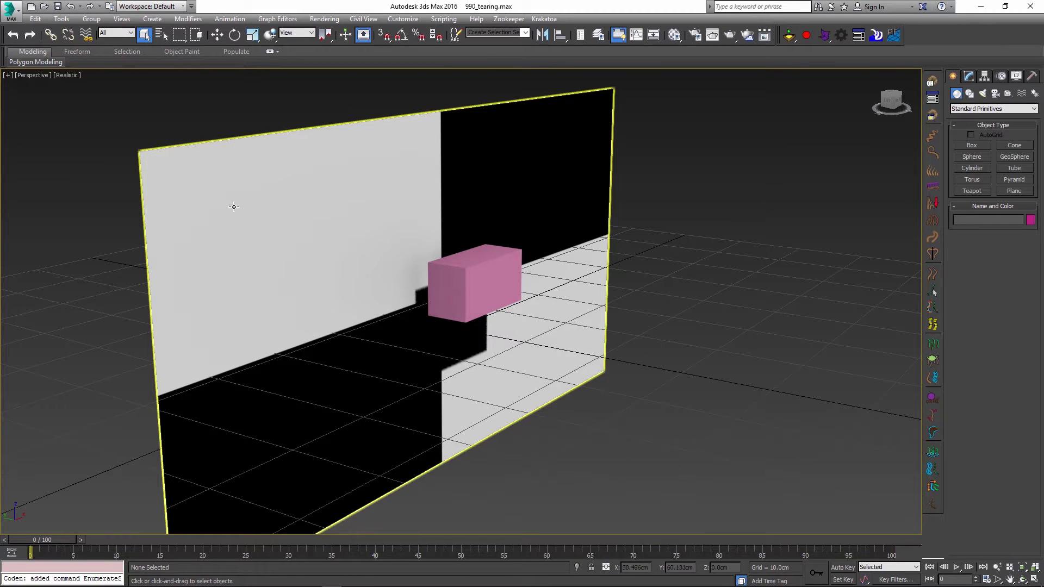
{"action": "left_click", "coordinate": [255, 273]}
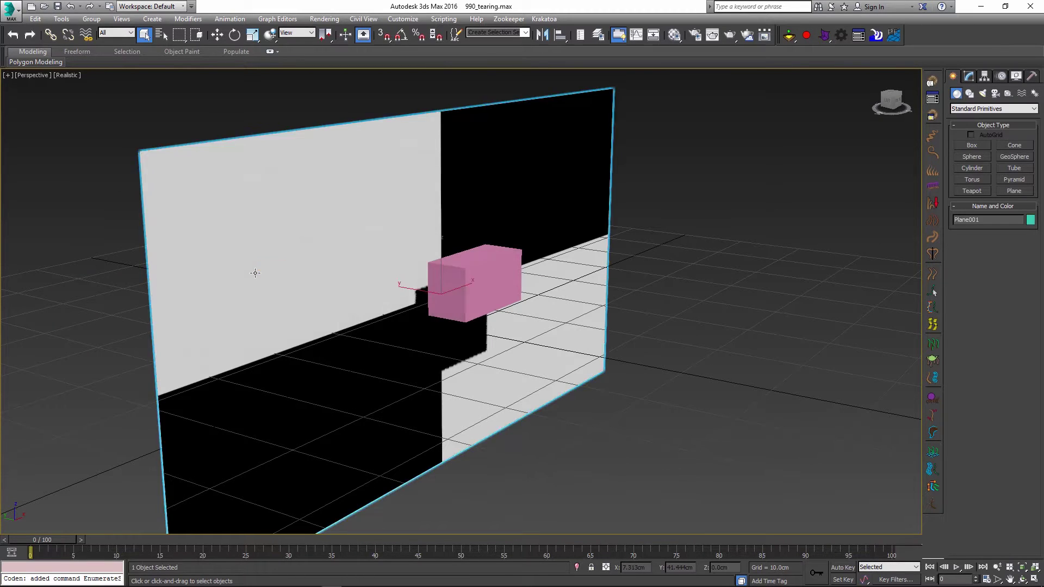
{"action": "left_click", "coordinate": [966, 79]}
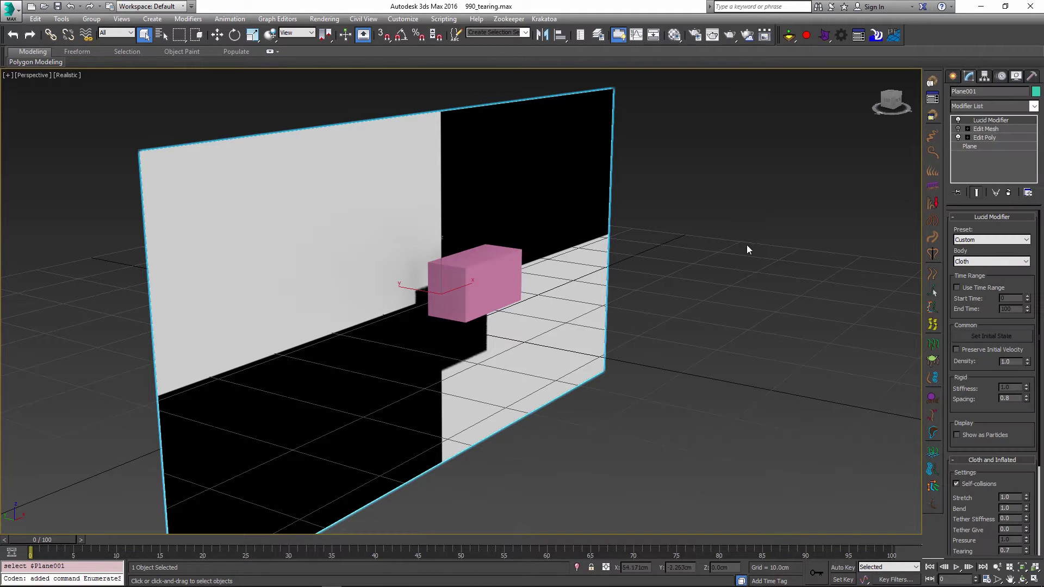
{"action": "left_click", "coordinate": [994, 137]}
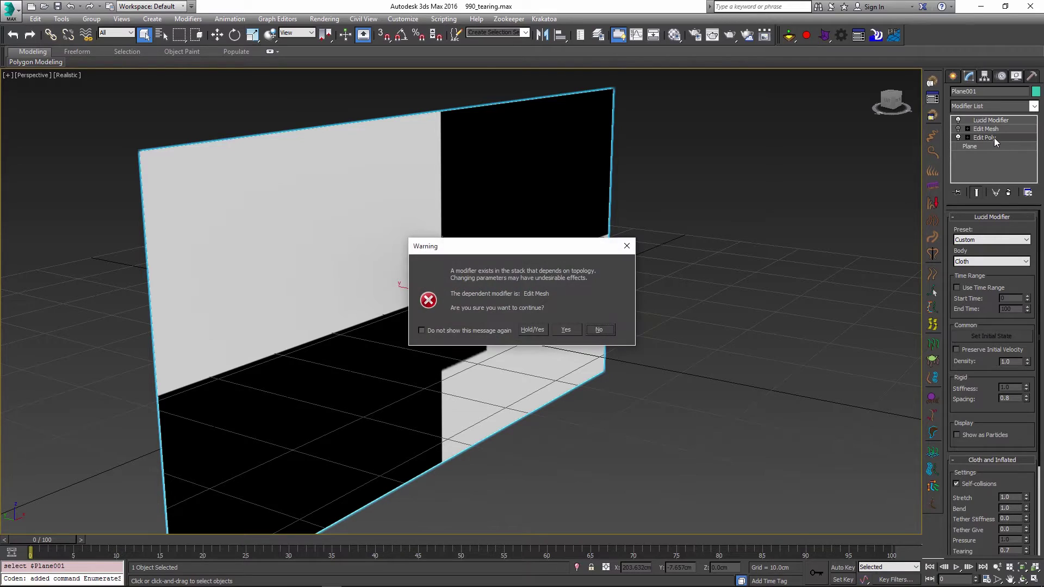
{"action": "left_click", "coordinate": [566, 330]}
{"action": "key", "text": "1"}
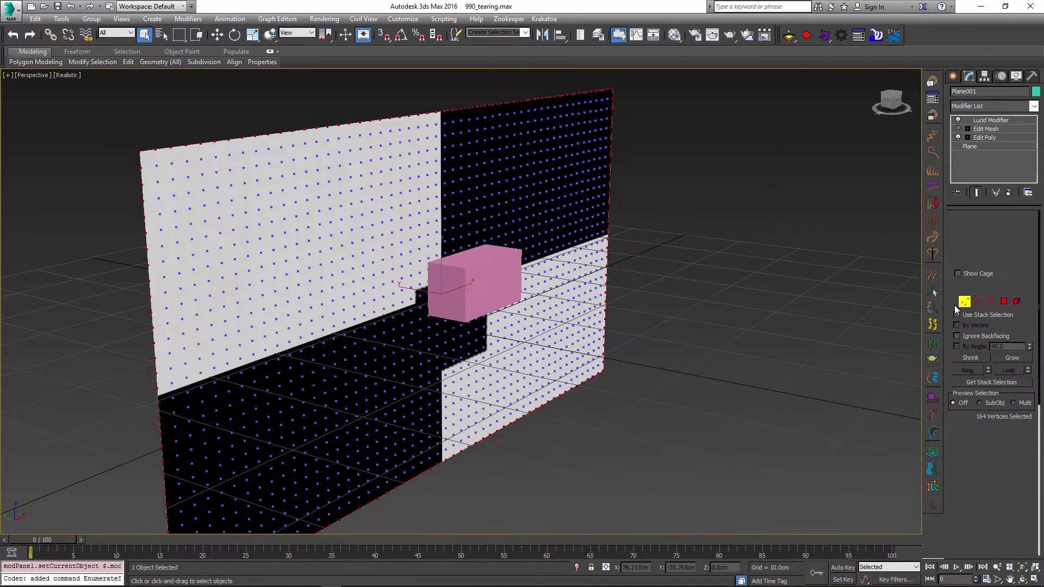
{"action": "middle_click_drag", "start_coordinate": [583, 239], "coordinate": [546, 261], "text": "alt"}
{"action": "key", "text": "g"}
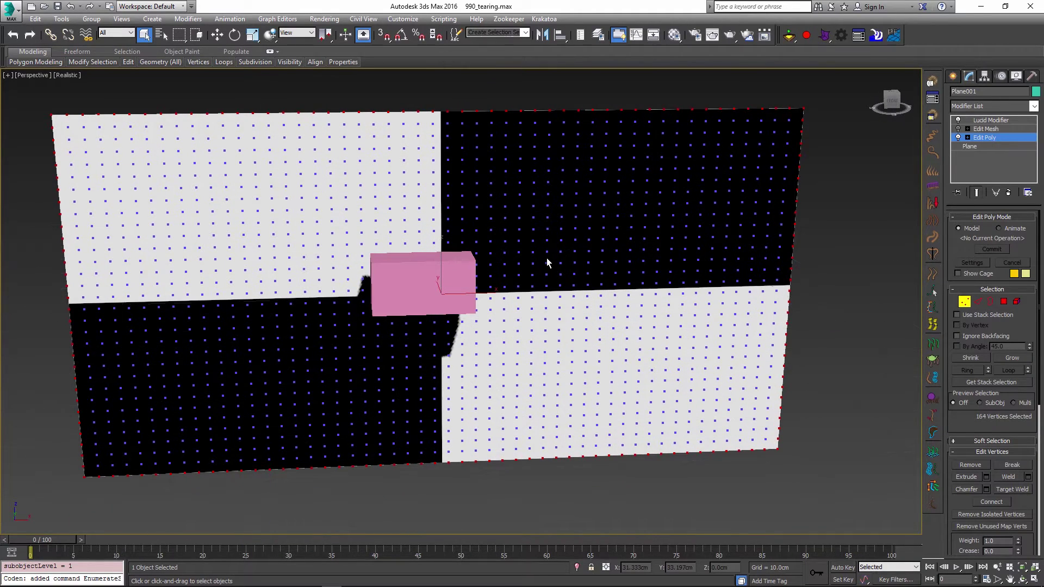
{"action": "middle_click_drag", "start_coordinate": [481, 281], "coordinate": [522, 278], "text": "alt"}
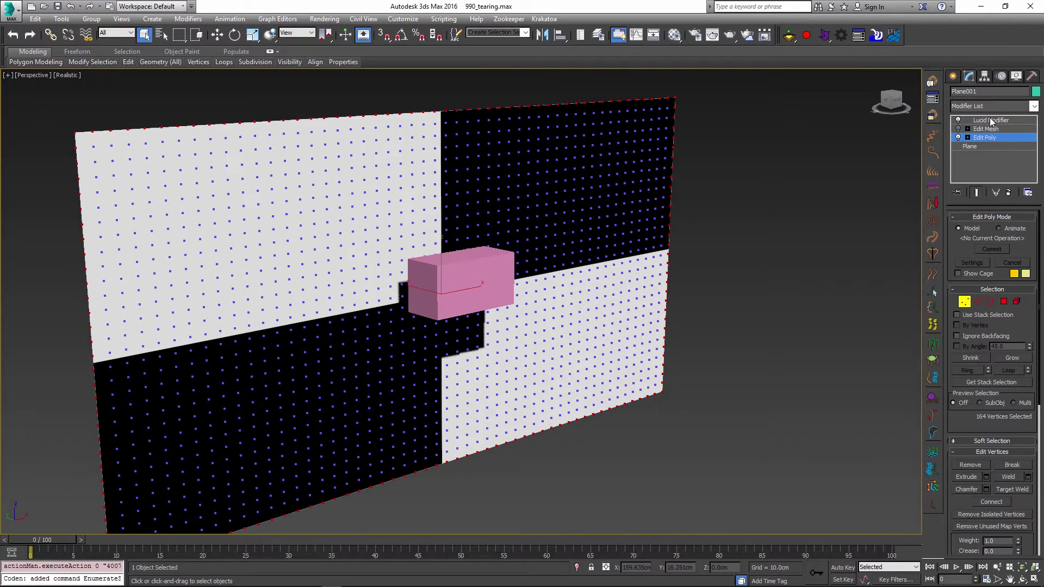
{"action": "left_click", "coordinate": [962, 303]}
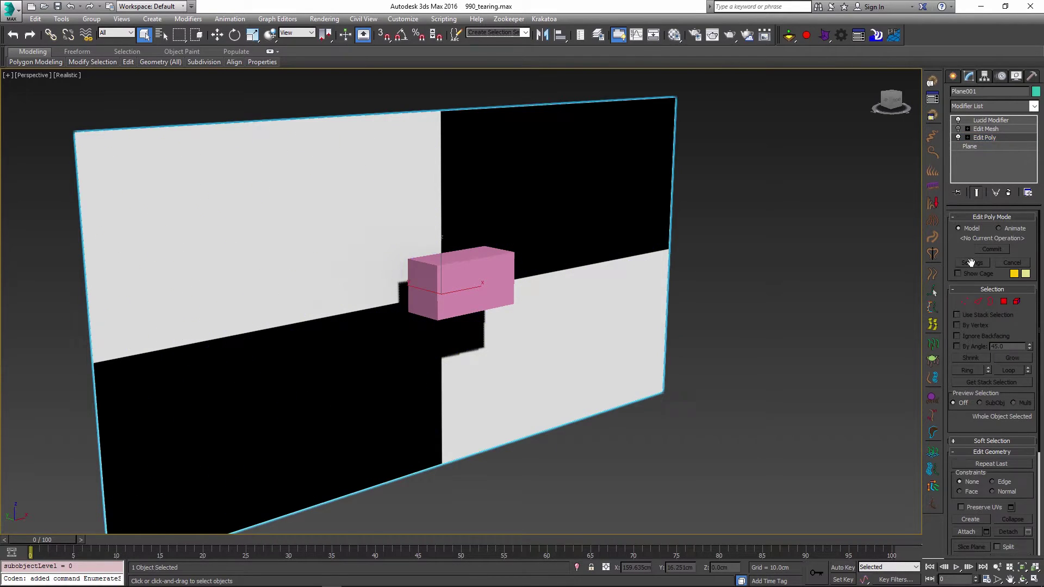
Show the plane's Lucid Modifier cloth settings down to Tearing and collapse the Recording Settings rollout
{"action": "left_click", "coordinate": [979, 121]}
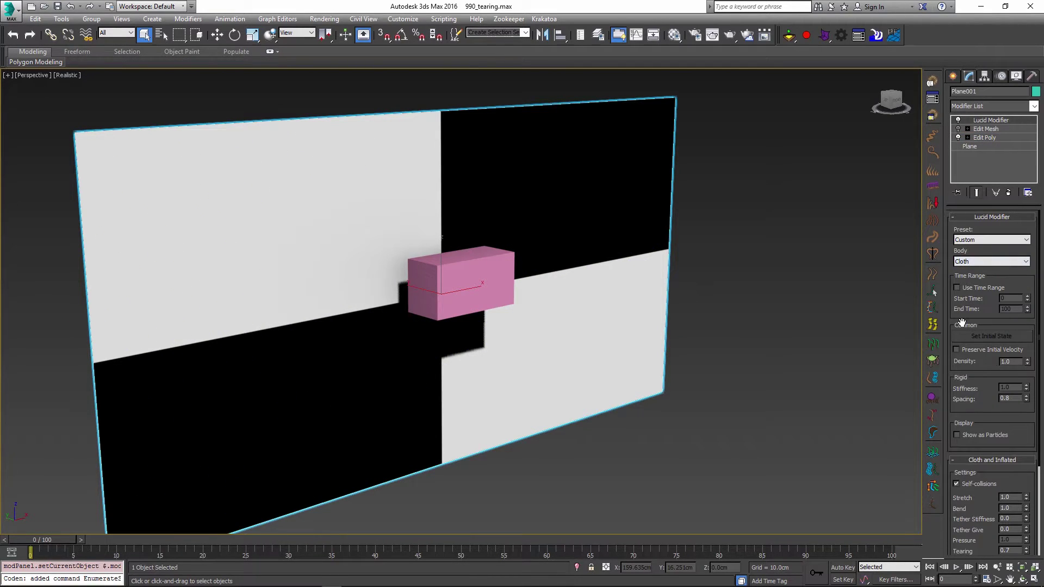
{"action": "scroll", "coordinate": [962, 326], "scroll_direction": "down", "scroll_amount": 3}
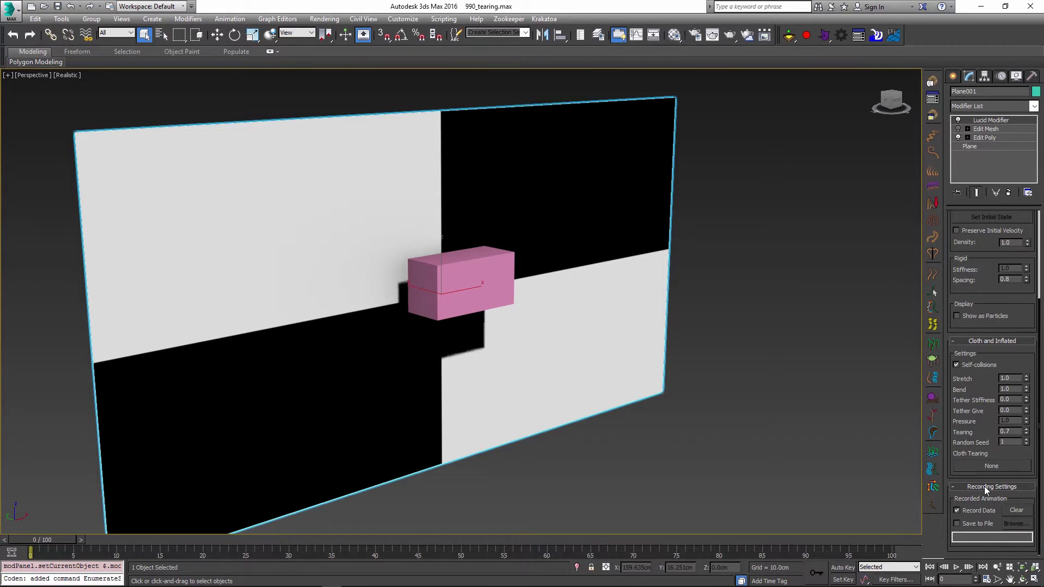
{"action": "left_click", "coordinate": [989, 488]}
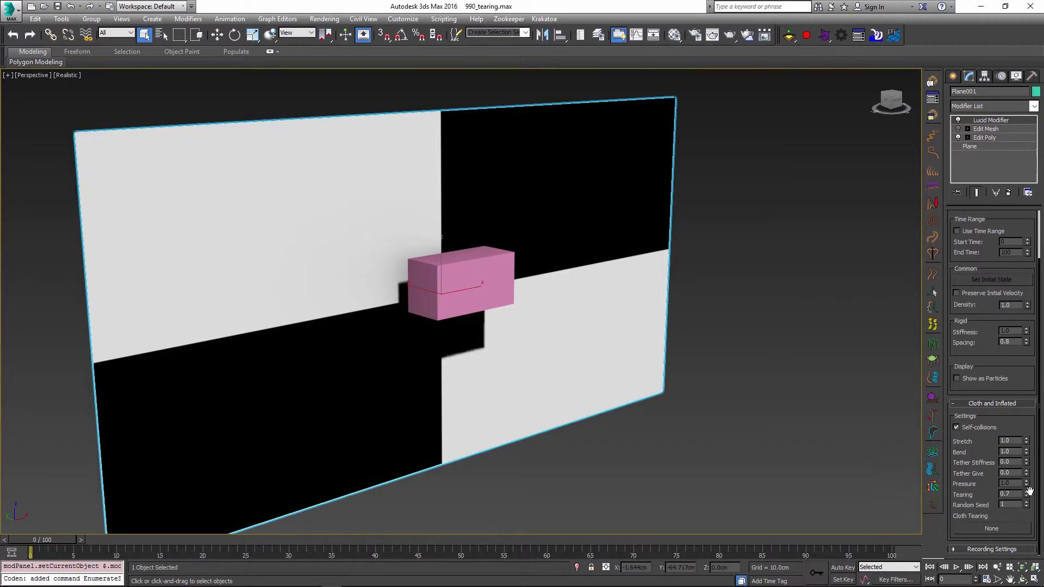
{"action": "middle_click_drag", "start_coordinate": [543, 329], "coordinate": [519, 354], "text": "alt"}
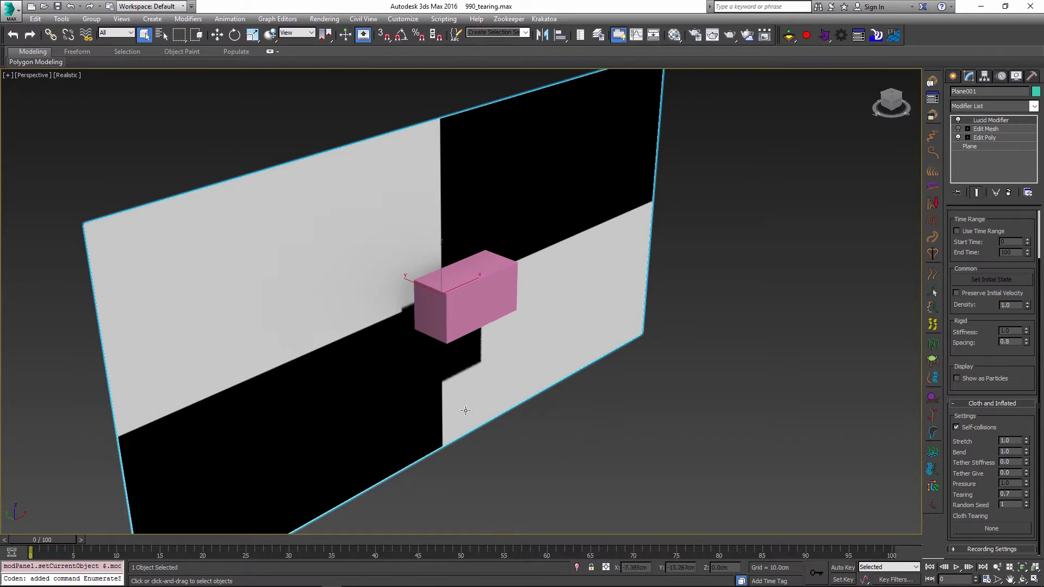
{"action": "middle_click_drag", "start_coordinate": [477, 444], "coordinate": [487, 435]}
Check the box's Lucid Modifier and animation, then enable the simulation and run it from frame 0 to frame 62
{"action": "left_click", "coordinate": [498, 287]}
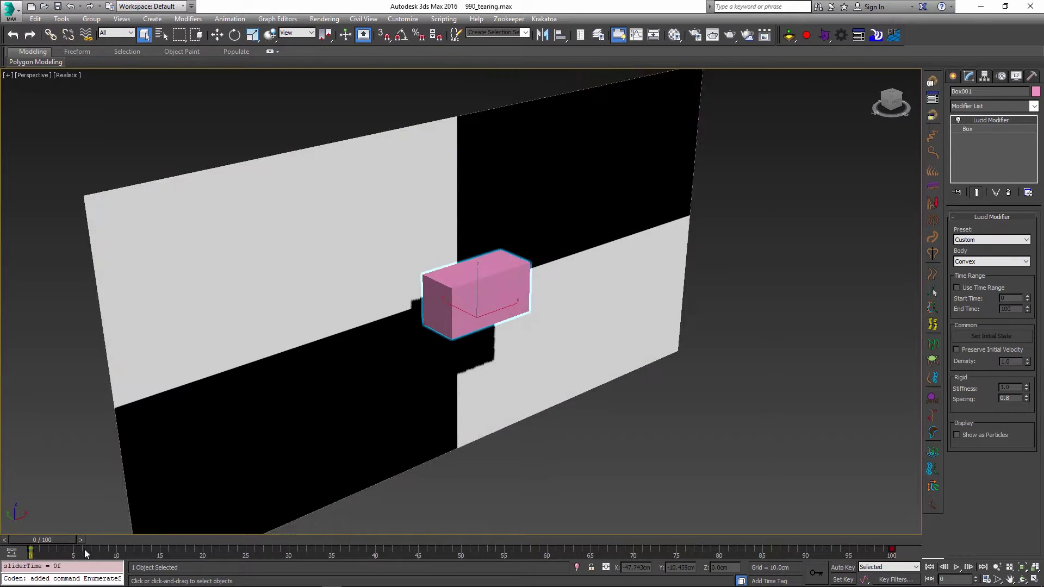
{"action": "left_click_drag", "start_coordinate": [46, 553], "coordinate": [25, 530]}
{"action": "left_click", "coordinate": [790, 34]}
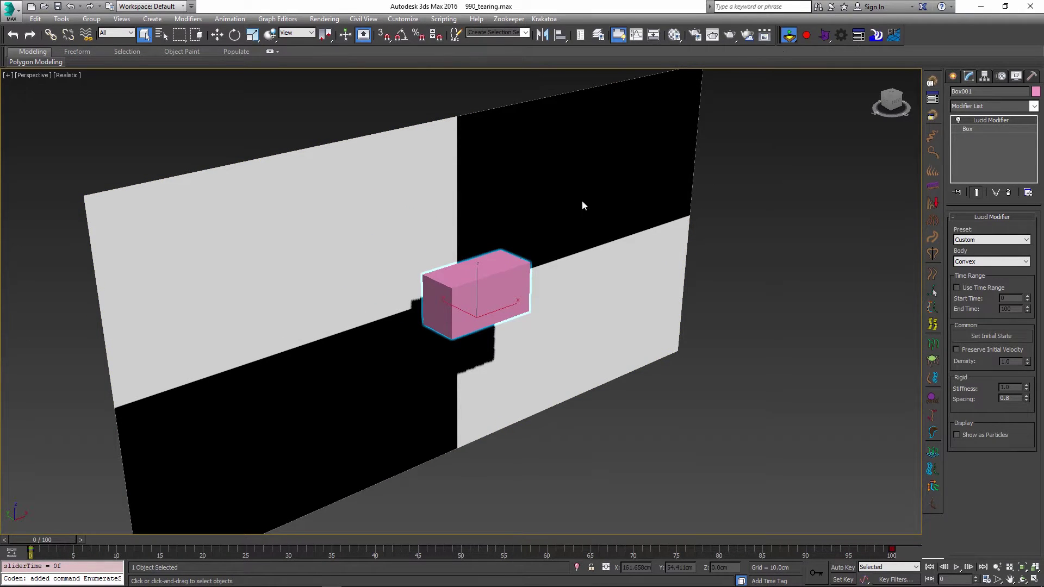
{"action": "left_click_drag", "start_coordinate": [35, 536], "coordinate": [563, 537]}
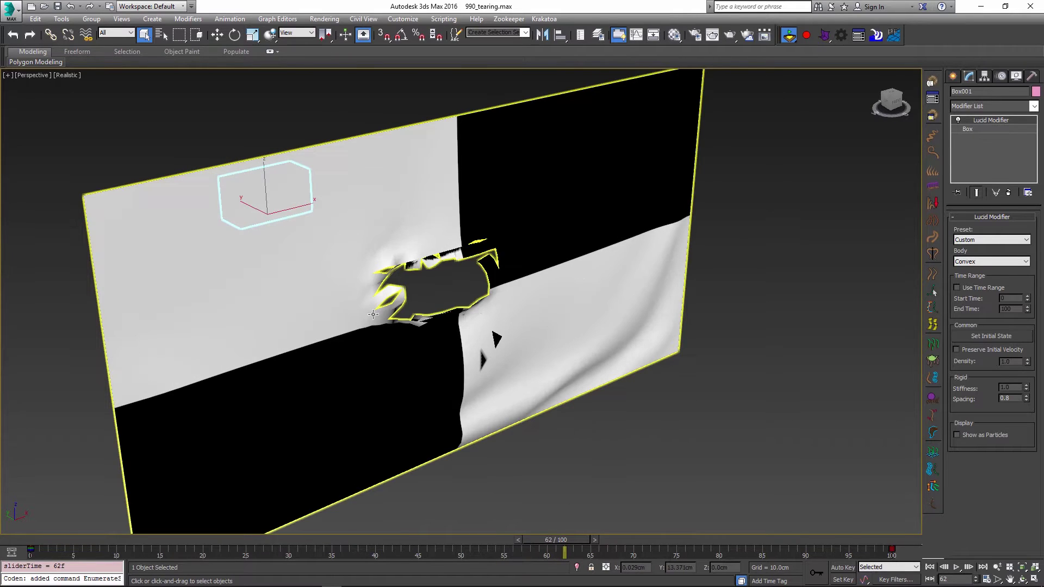
Return to frame 0, set the cloth plane's Tearing to 0.9 and run the simulation to frame 39
{"action": "left_click", "coordinate": [534, 424]}
{"action": "key", "text": "Home"}
{"action": "left_click", "coordinate": [319, 201]}
{"action": "scroll", "coordinate": [1005, 450], "scroll_direction": "down", "scroll_amount": 3}
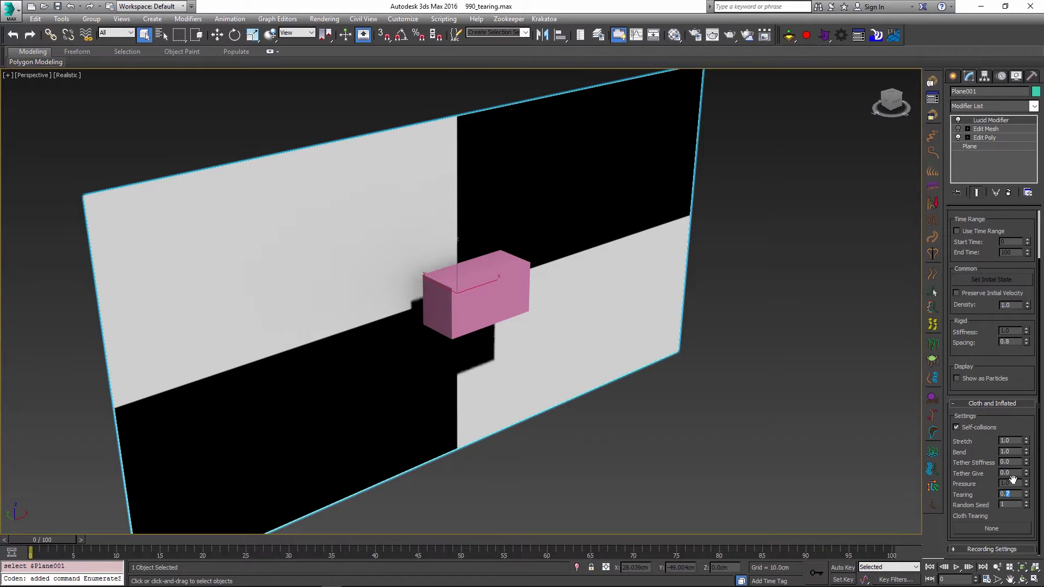
{"action": "left_click_drag", "start_coordinate": [41, 540], "coordinate": [365, 544]}
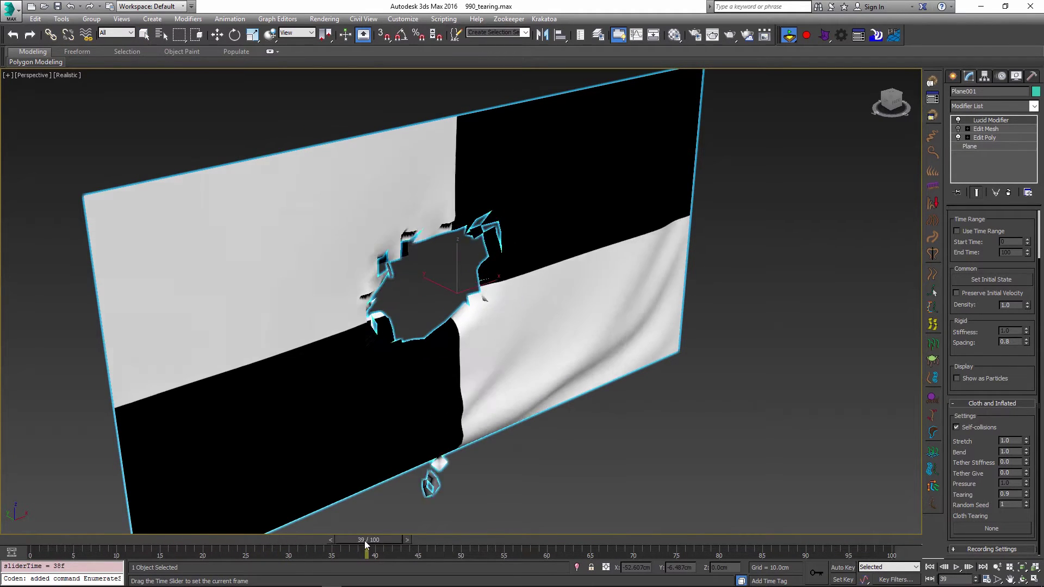
Stop the simulation, set the plane's Tearing to 0.4 and run the simulation again to frame 81
{"action": "left_click", "coordinate": [785, 38]}
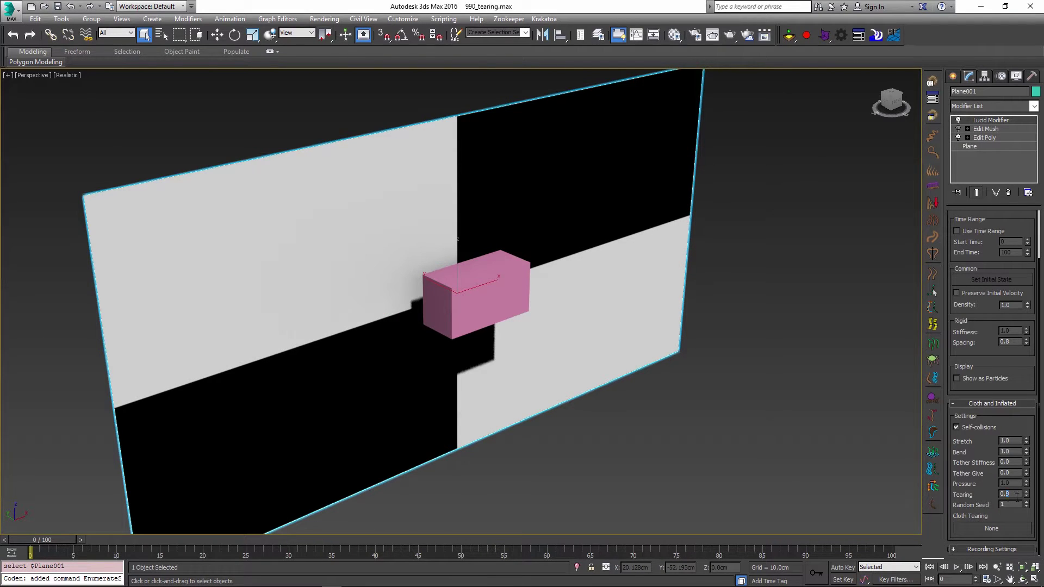
{"action": "type", "text": "0.4"}
{"action": "key", "text": "Return"}
{"action": "left_click", "coordinate": [789, 34]}
{"action": "left_click_drag", "start_coordinate": [57, 539], "coordinate": [727, 545]}
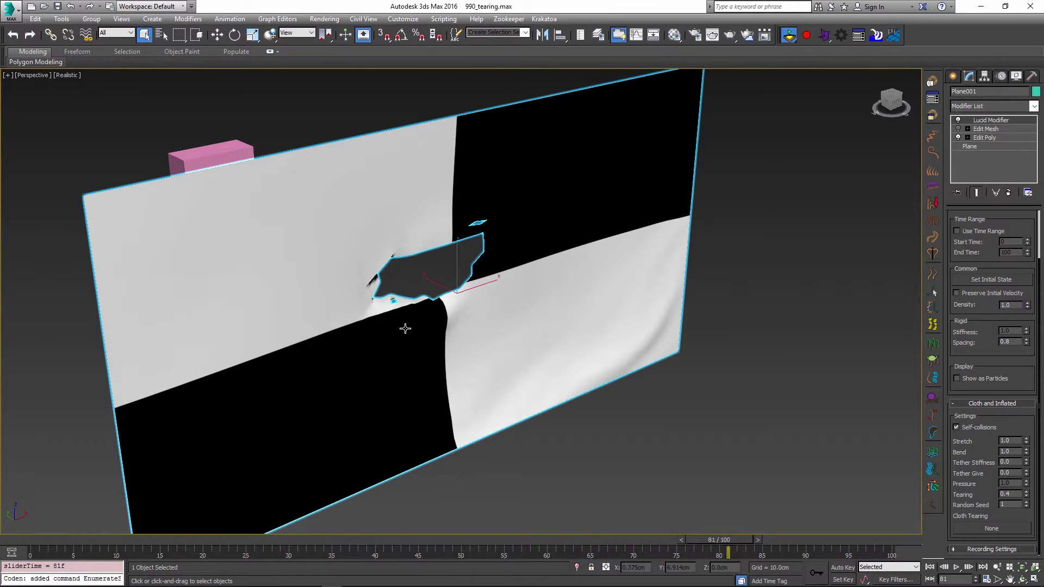
Examine the torn hole in the cloth from several angles in both shaded and wireframe display
{"action": "middle_click_drag", "start_coordinate": [557, 425], "coordinate": [568, 424], "text": "alt"}
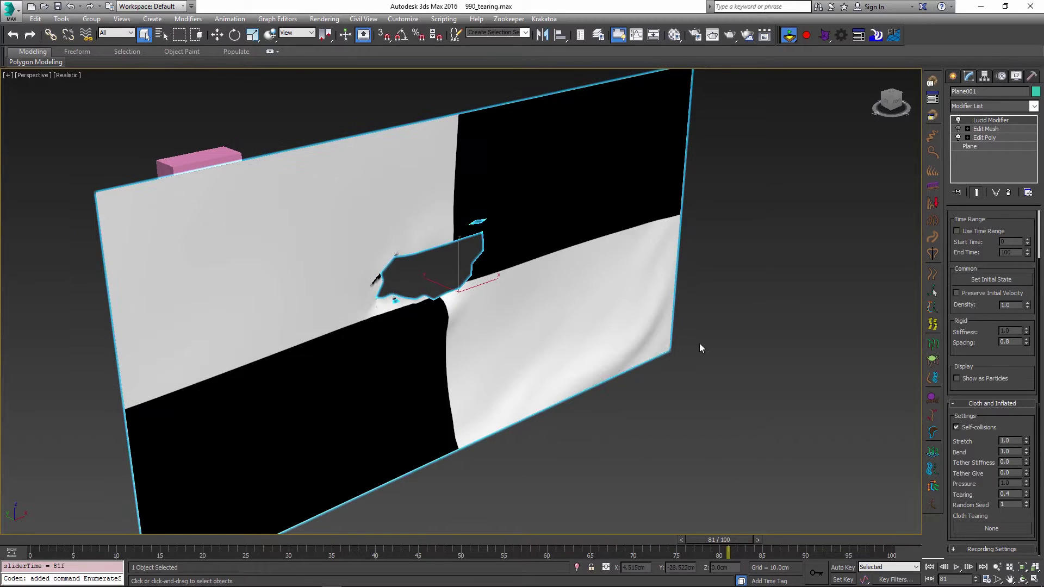
{"action": "middle_click_drag", "start_coordinate": [686, 408], "coordinate": [597, 392], "text": "alt"}
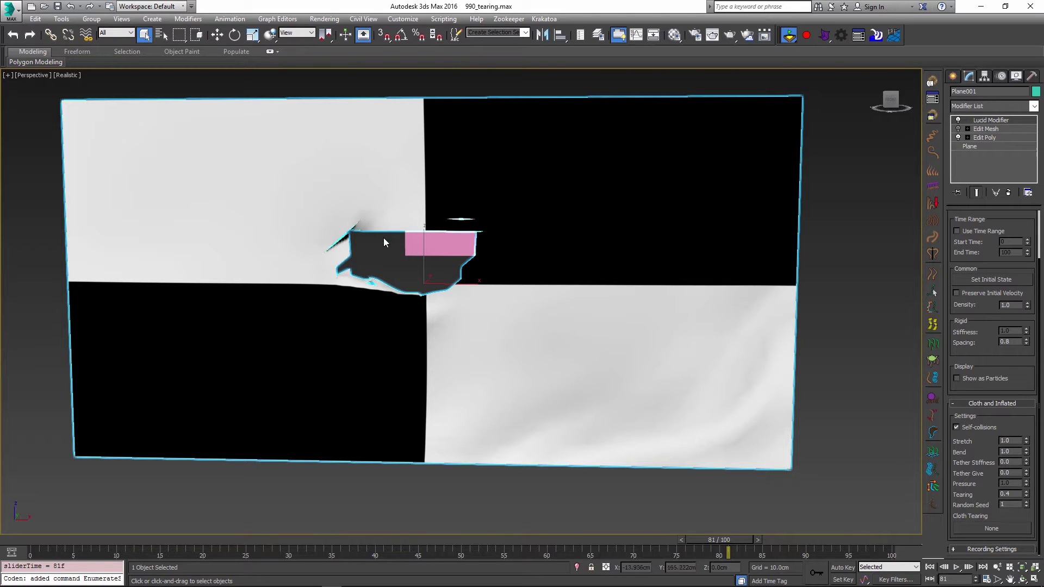
{"action": "middle_click_drag", "start_coordinate": [422, 319], "coordinate": [377, 304], "text": "alt"}
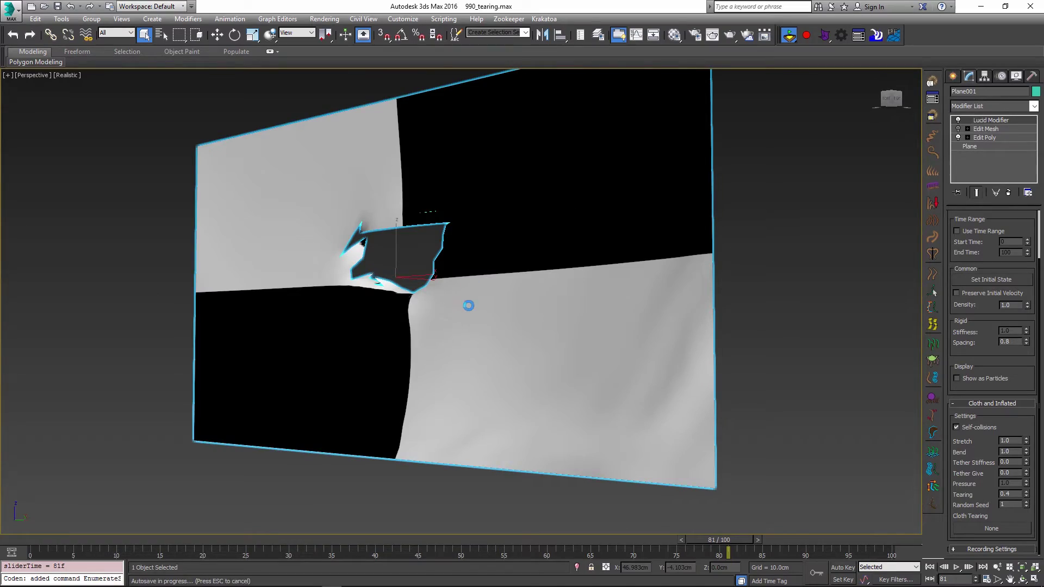
{"action": "key", "text": "F3"}
{"action": "middle_click_drag", "start_coordinate": [408, 242], "coordinate": [499, 206], "text": "alt"}
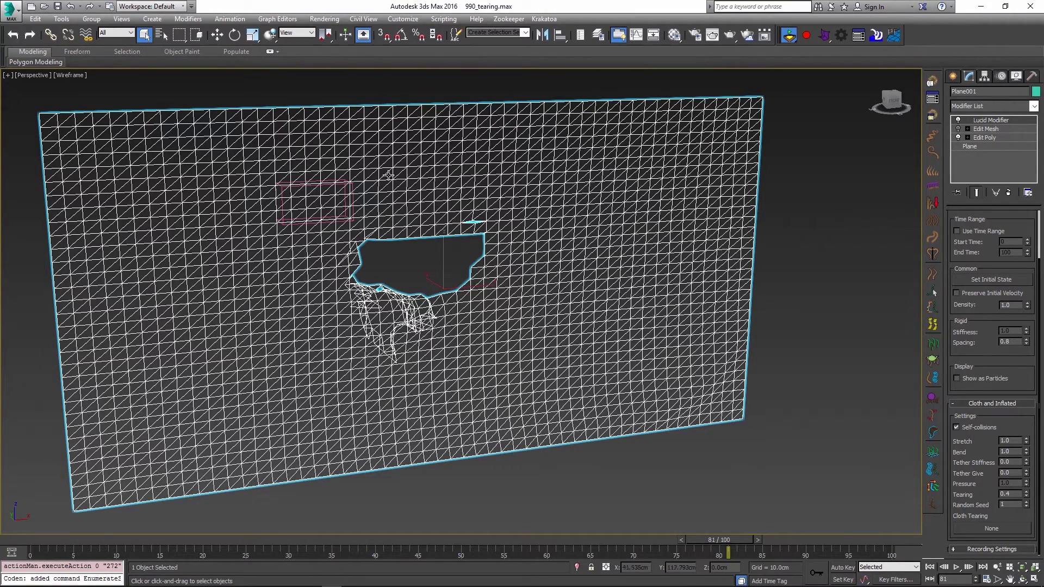
{"action": "middle_click_drag", "start_coordinate": [489, 317], "coordinate": [490, 326], "text": "alt"}
{"action": "key", "text": "F3"}
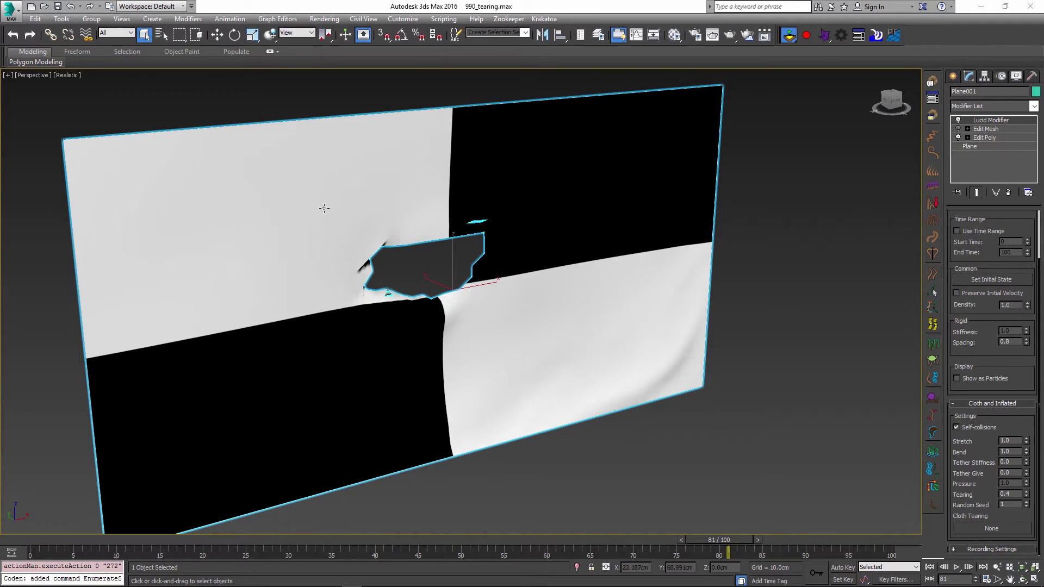
Reset the program to a new empty scene and confirm the reset
{"action": "left_click", "coordinate": [18, 9]}
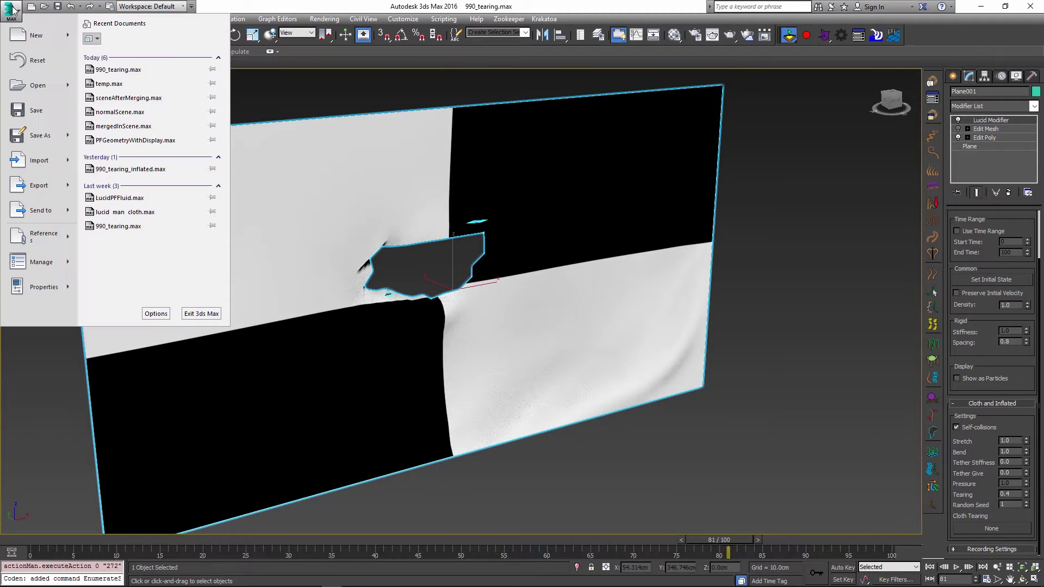
{"action": "left_click", "coordinate": [18, 59]}
{"action": "left_click", "coordinate": [517, 318]}
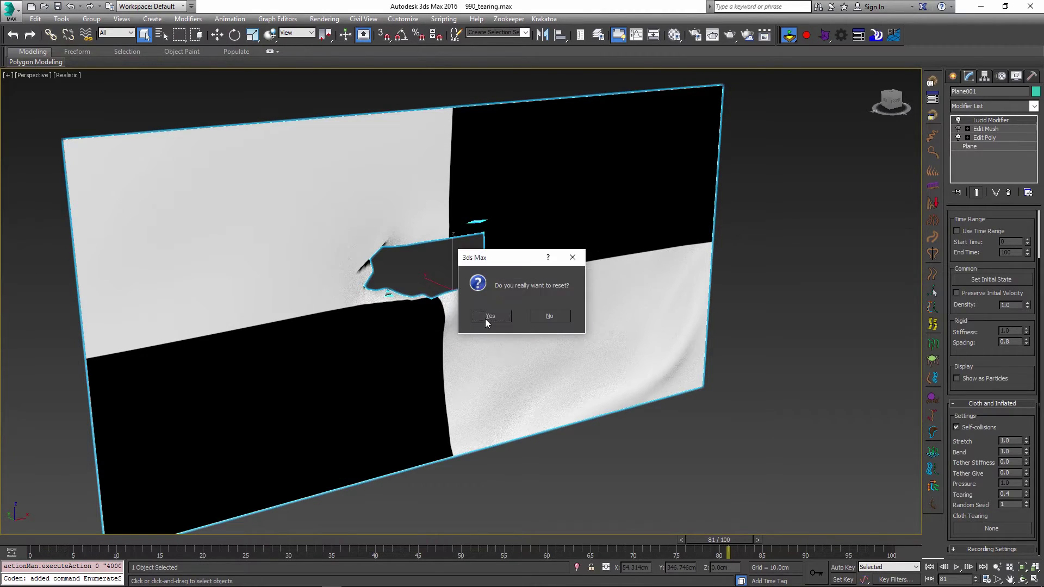
{"action": "left_click", "coordinate": [486, 319]}
Create a plane about 138 cm long and 147 cm wide on the ground grid and maximize the perspective viewport
{"action": "left_click", "coordinate": [1014, 191]}
{"action": "left_click_drag", "start_coordinate": [686, 364], "coordinate": [650, 542]}
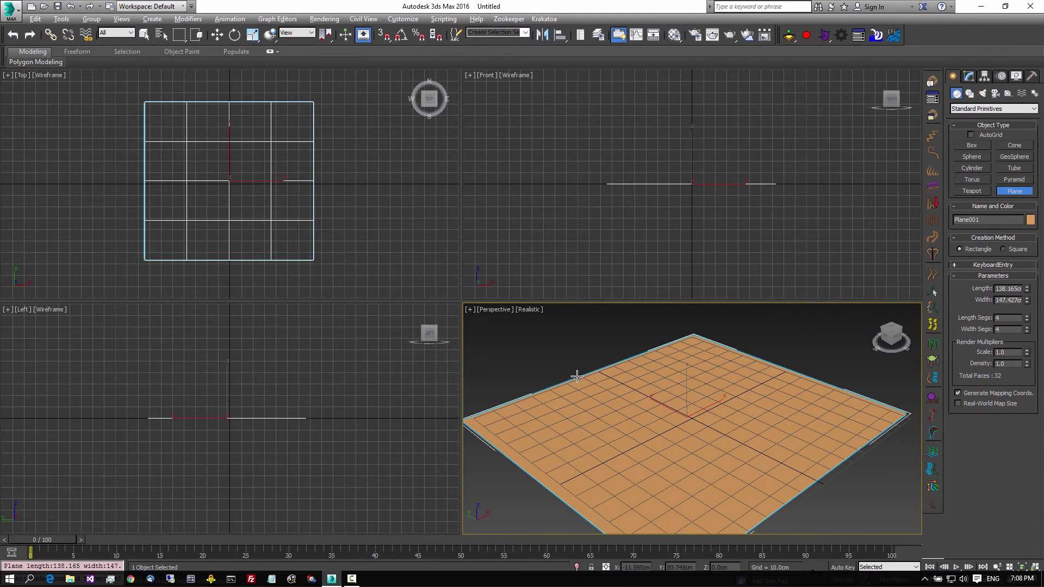
{"action": "key", "text": "alt+w"}
{"action": "scroll", "coordinate": [566, 303], "scroll_direction": "up", "scroll_amount": 5}
{"action": "scroll", "coordinate": [460, 291], "scroll_direction": "down", "scroll_amount": 4}
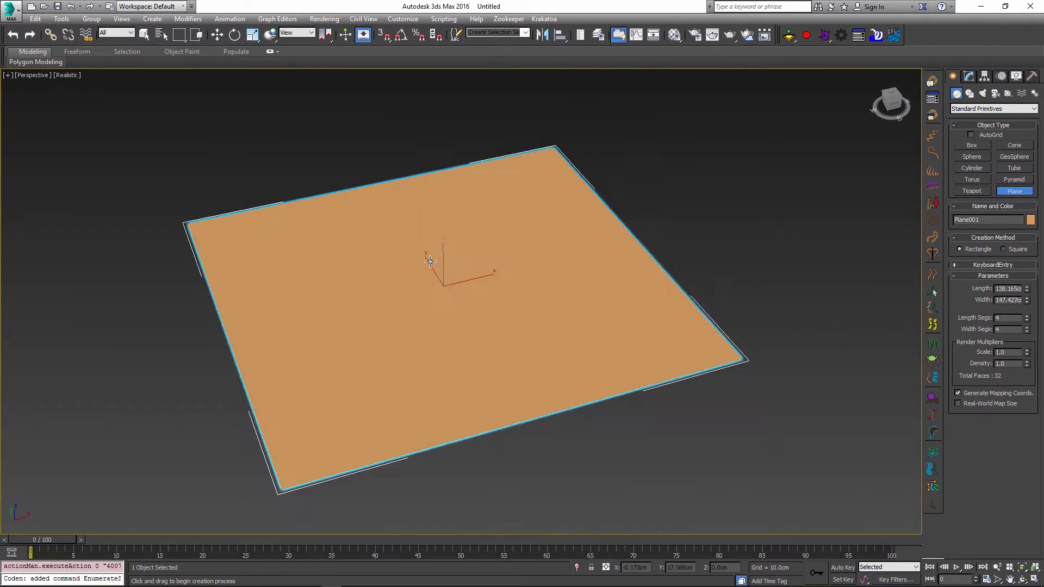
Set the plane's length and width segments to 20
{"action": "key", "text": "w"}
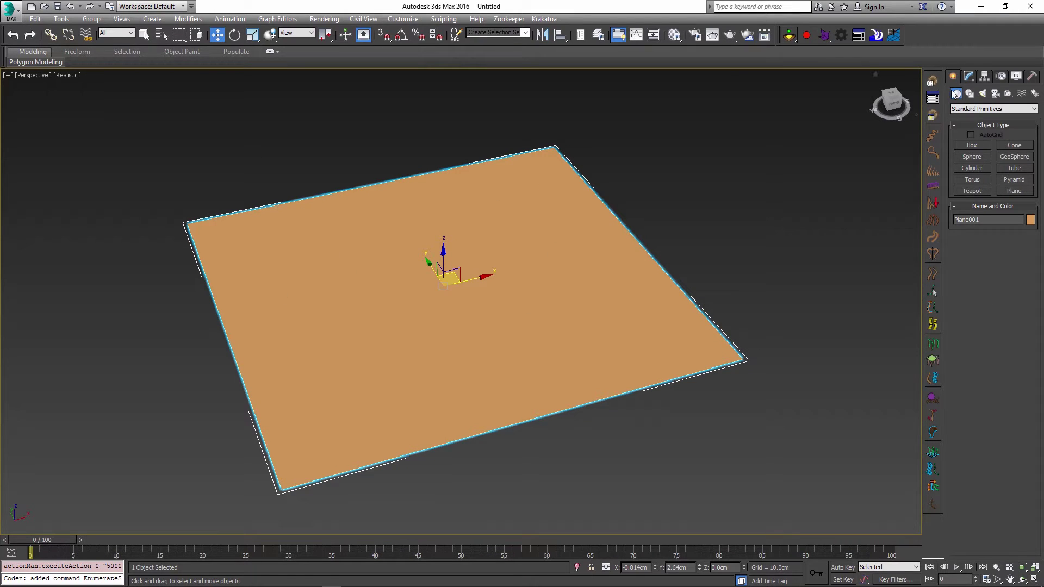
{"action": "left_click", "coordinate": [968, 77]}
{"action": "double_click", "coordinate": [1004, 259]}
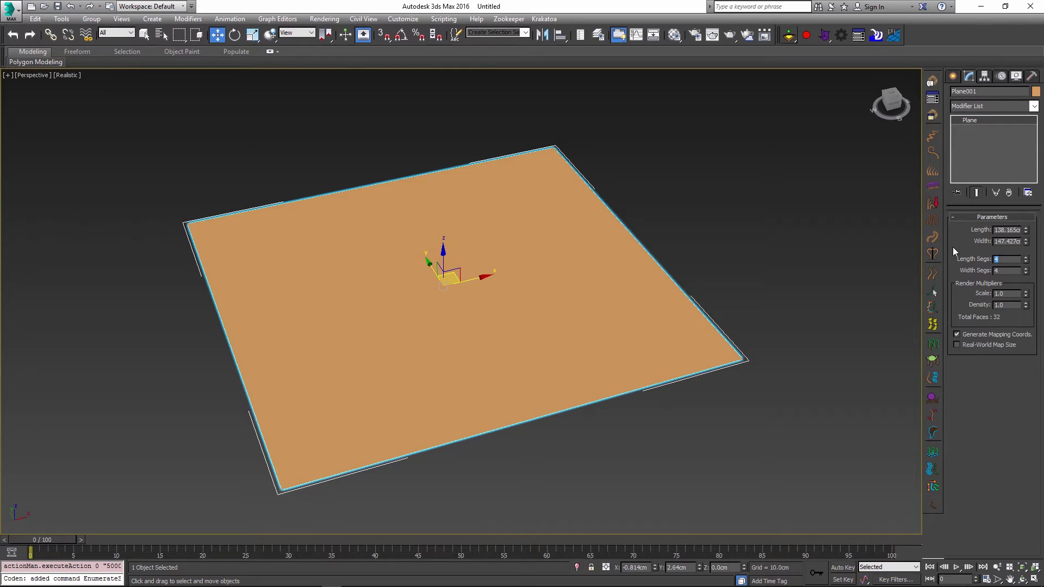
{"action": "key", "text": "Tab"}
{"action": "type", "text": "20"}
Add an Edit Poly modifier to the plane
{"action": "left_click", "coordinate": [1008, 110]}
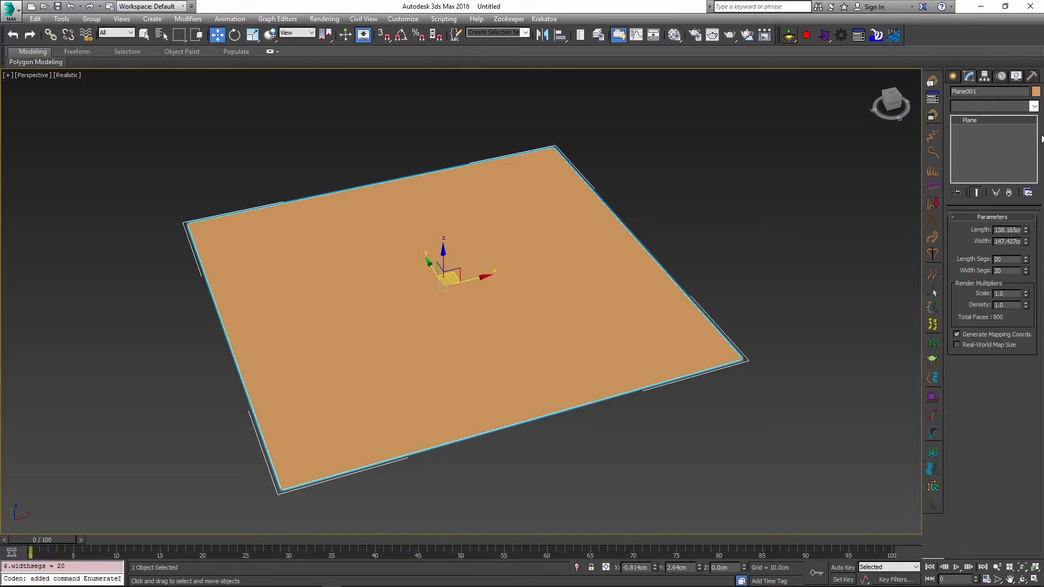
{"action": "key", "text": "e"}
{"action": "key", "text": "e"}
{"action": "key", "text": "e"}
{"action": "key", "text": "e"}
{"action": "key", "text": "Return"}
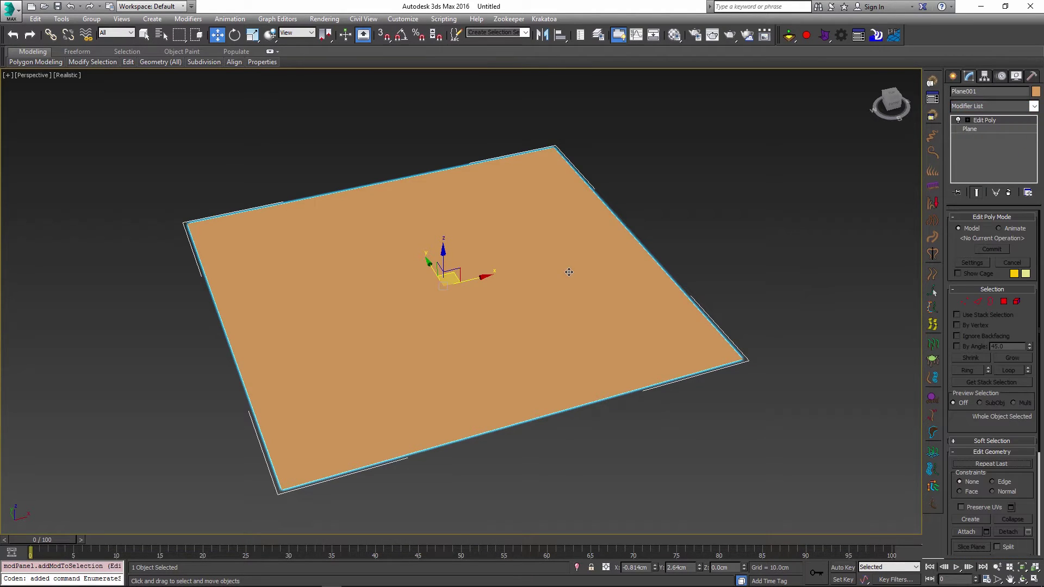
In the top view, select all vertices along the plane's two opposite edges at the X extremes
{"action": "key", "text": "alt+w"}
{"action": "left_click", "coordinate": [963, 301]}
{"action": "left_click_drag", "start_coordinate": [335, 89], "coordinate": [280, 263]}
{"action": "left_click_drag", "start_coordinate": [309, 301], "coordinate": [308, 299]}
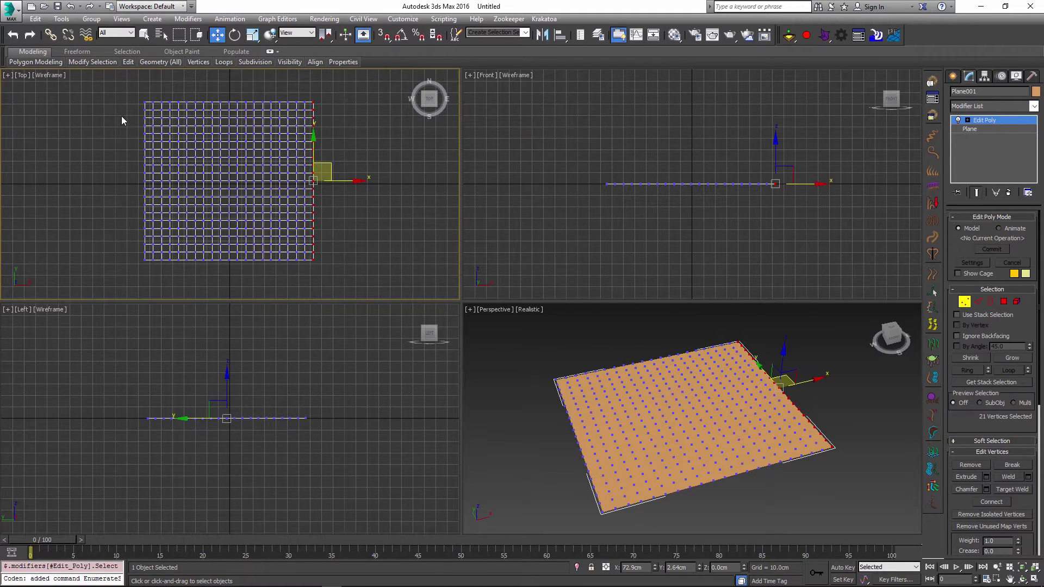
{"action": "left_click_drag", "start_coordinate": [146, 247], "coordinate": [148, 289], "text": "ctrl"}
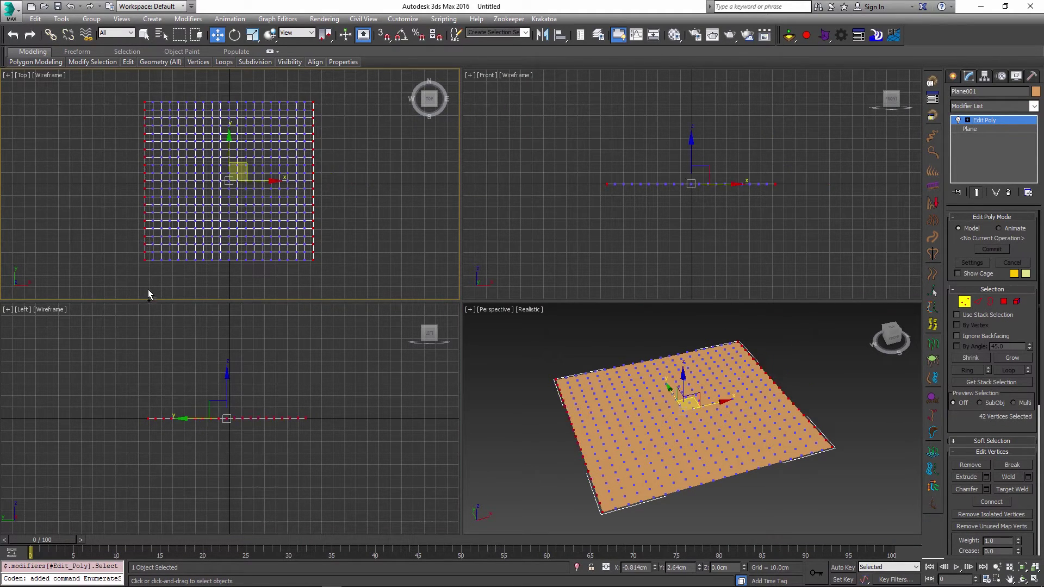
Apply the Lucid Modifier with a Cloth body to the plane, set its Tearing to 0.6 and maximize the perspective viewport
{"action": "left_click", "coordinate": [826, 36]}
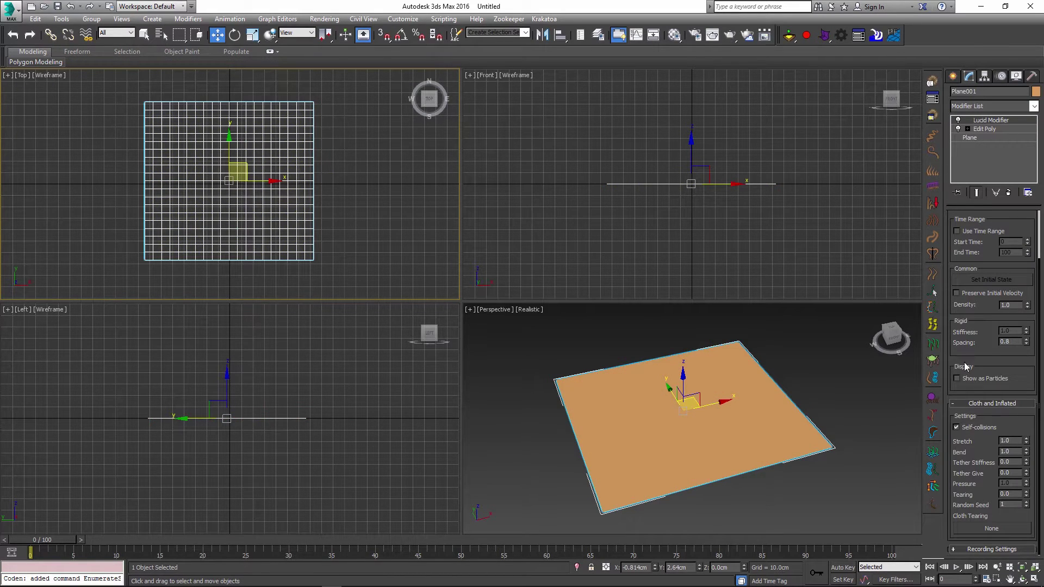
{"action": "left_click_drag", "start_coordinate": [976, 253], "coordinate": [967, 390]}
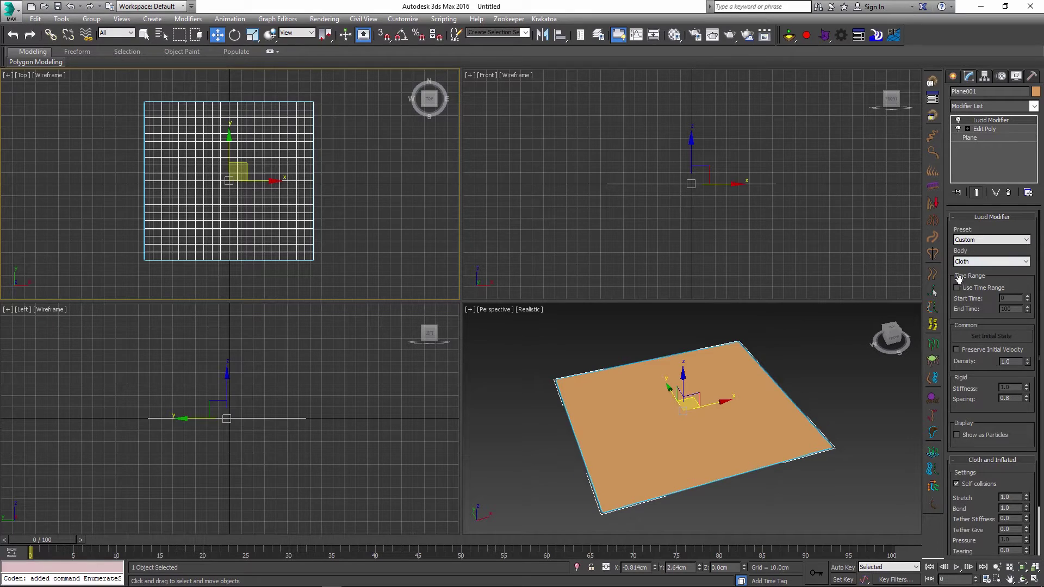
{"action": "scroll", "coordinate": [963, 315], "scroll_direction": "down", "scroll_amount": 2}
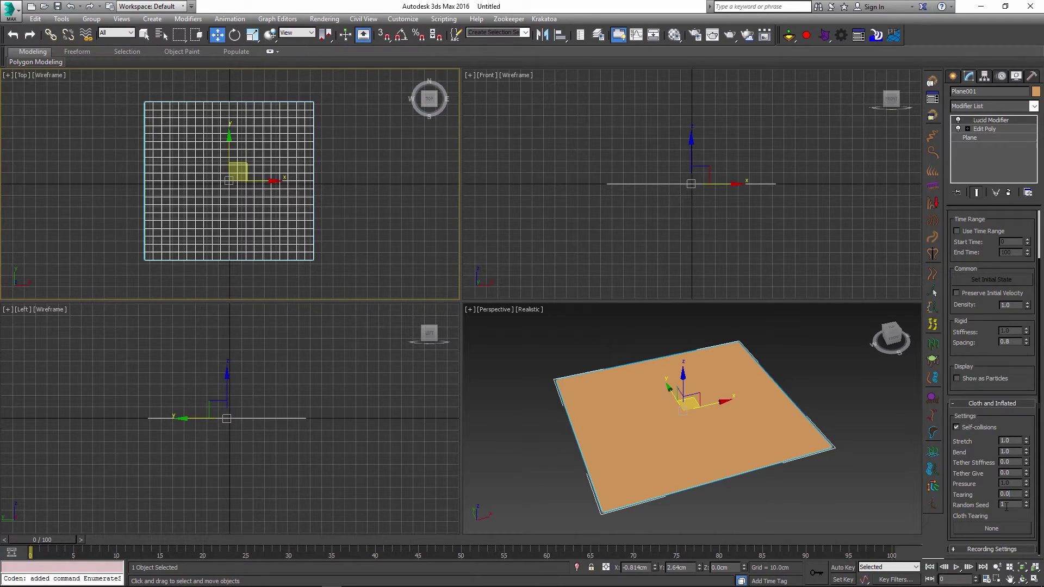
{"action": "key", "text": "Return"}
{"action": "middle_click_drag", "start_coordinate": [711, 378], "coordinate": [713, 374]}
{"action": "key", "text": "alt+w"}
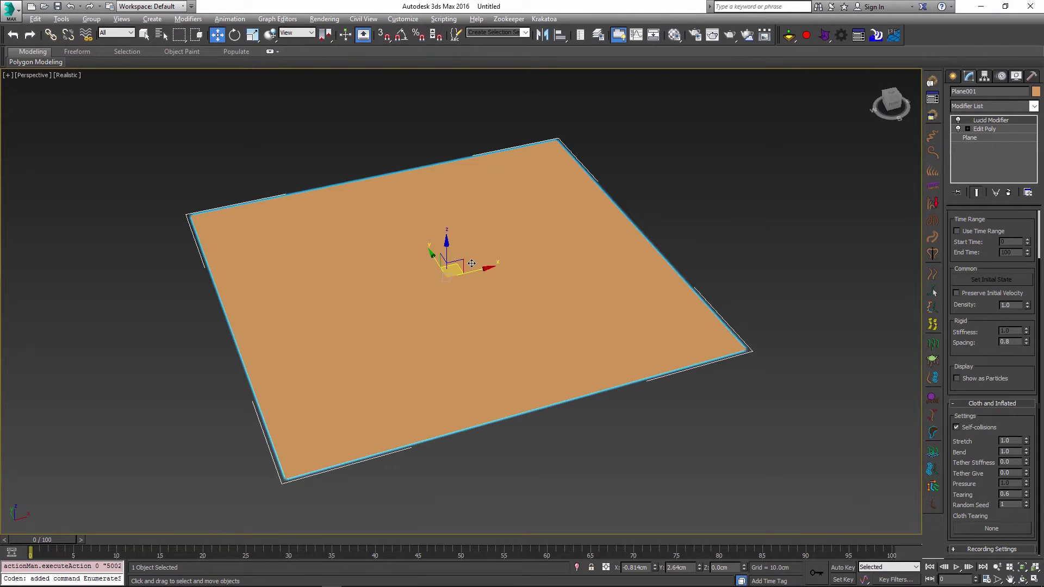
Add a Gradient Ramp as the first material's diffuse color map, show it in the viewport and assign the material to the plane
{"action": "key", "text": "m"}
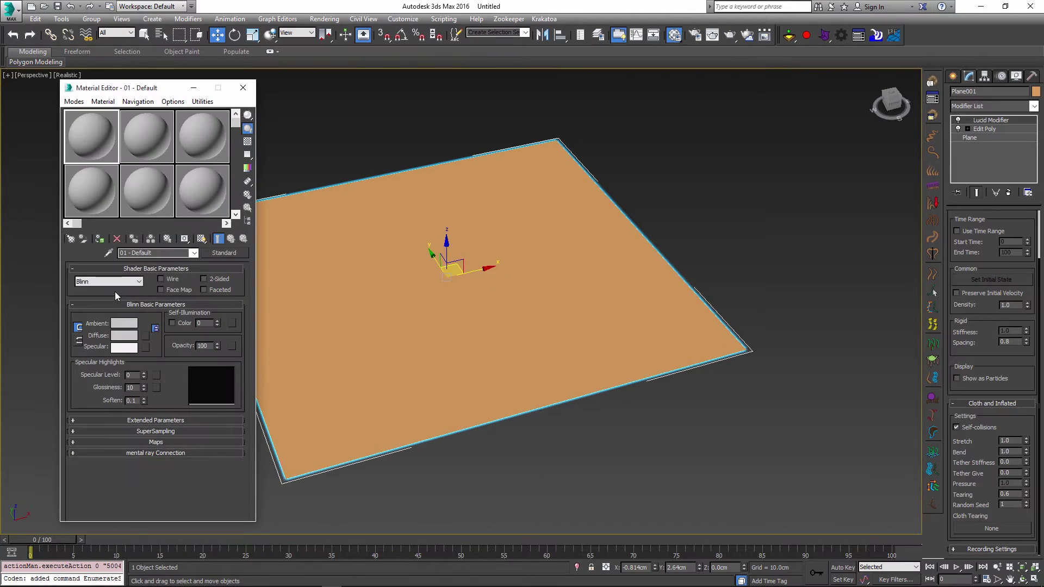
{"action": "left_click", "coordinate": [156, 442]}
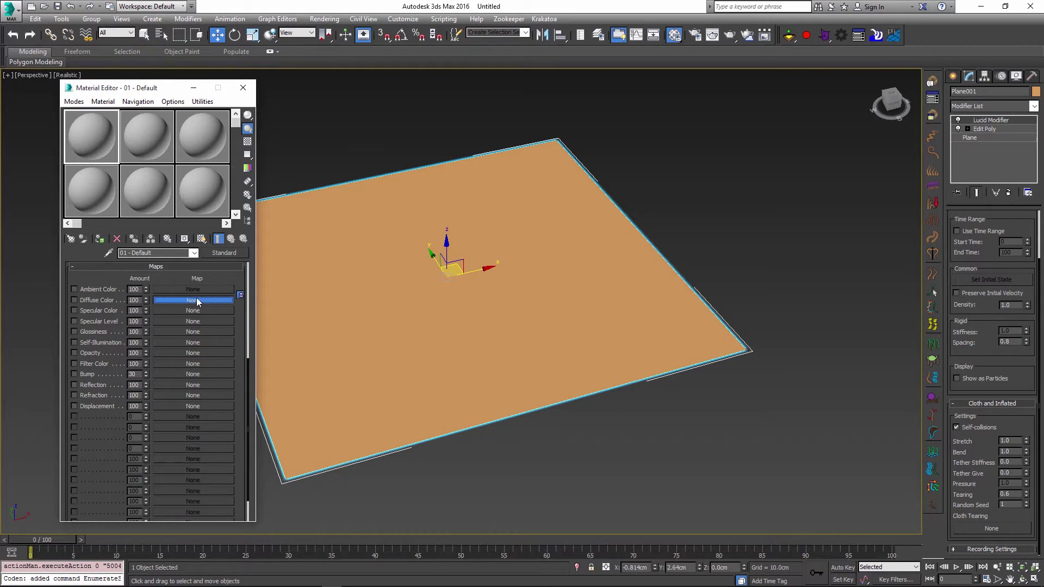
{"action": "left_click", "coordinate": [195, 299]}
{"action": "double_click", "coordinate": [459, 305]}
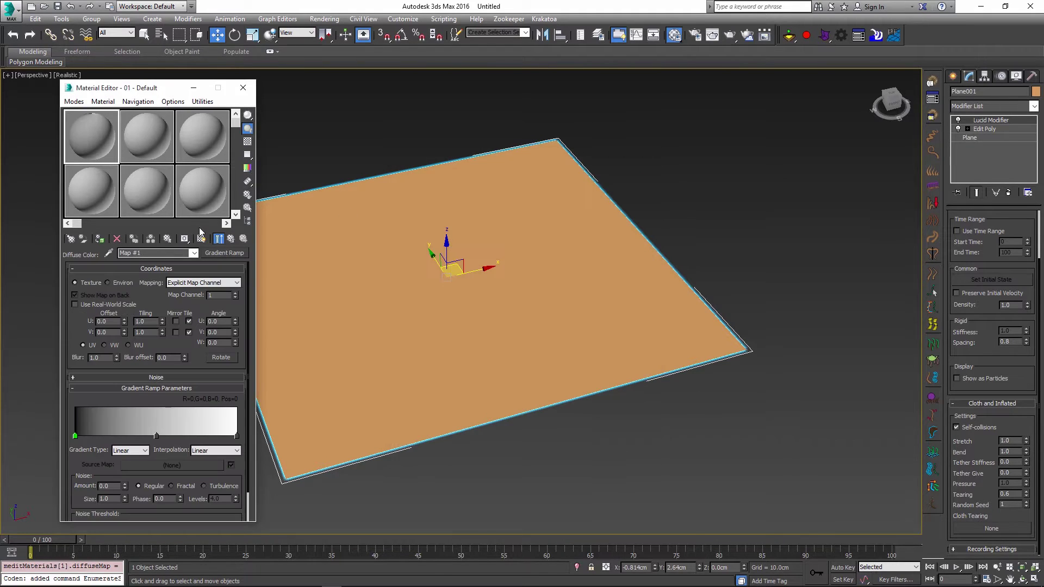
{"action": "left_click", "coordinate": [199, 239]}
{"action": "left_click", "coordinate": [99, 238]}
Set the gradient ramp's interpolation to Solid and its gradient type to Pong
{"action": "left_click", "coordinate": [223, 450]}
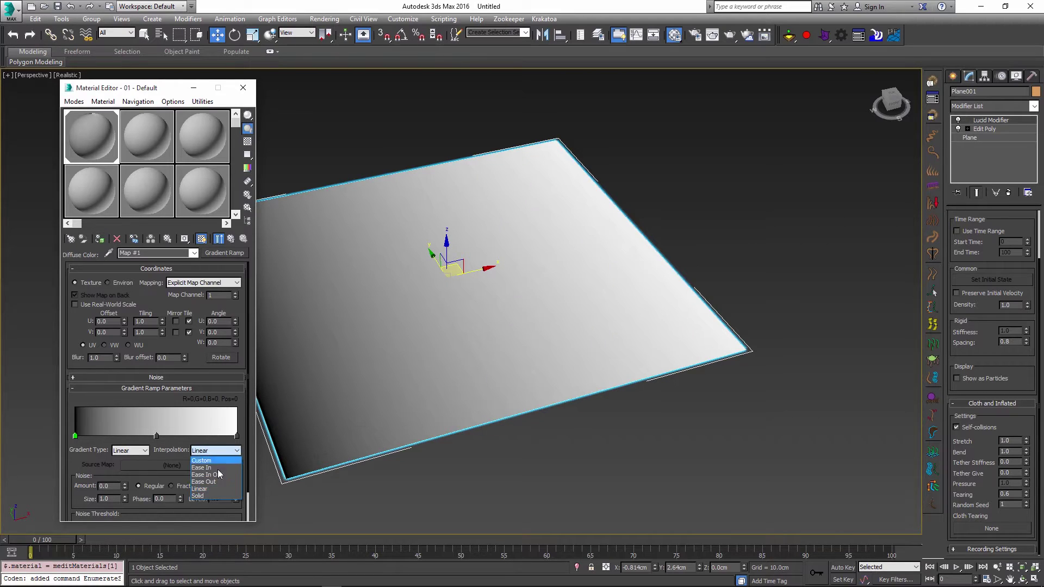
{"action": "left_click", "coordinate": [222, 496]}
{"action": "left_click", "coordinate": [141, 452]}
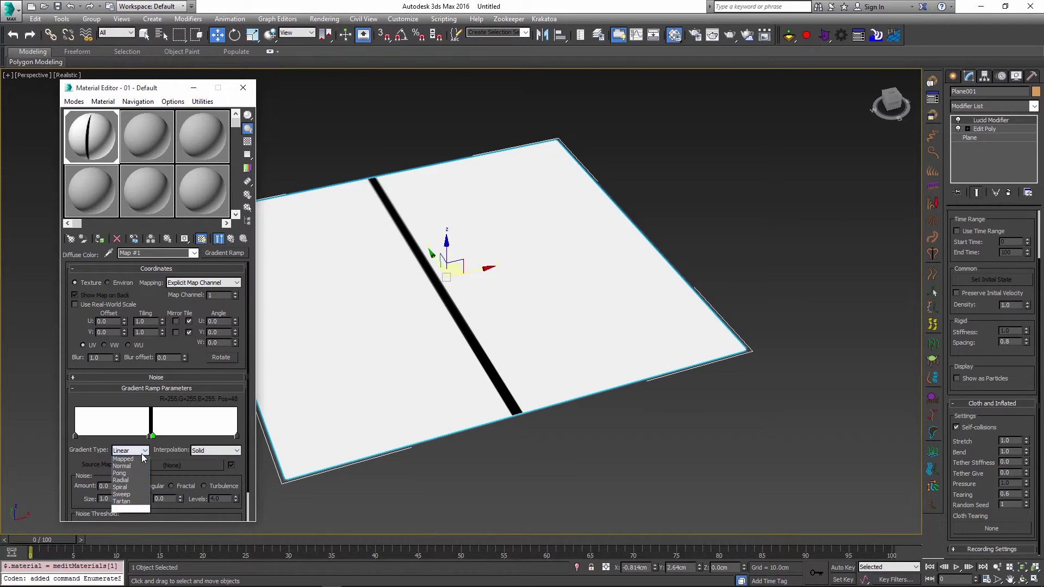
{"action": "left_click", "coordinate": [128, 510]}
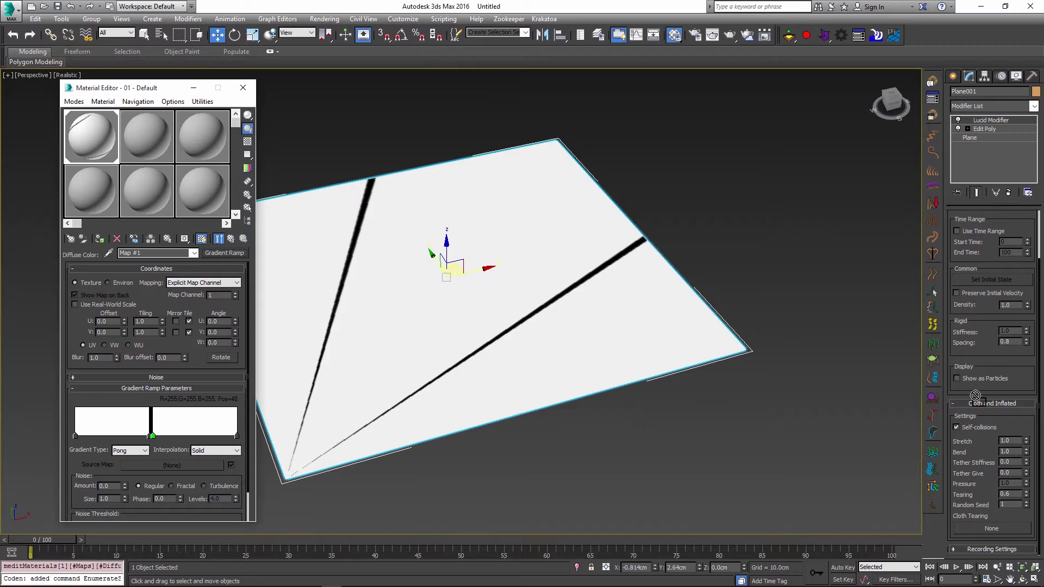
Link the gradient ramp as an instance to the Lucid Modifier's Cloth Tearing map and invert the map's output
{"action": "left_click_drag", "start_coordinate": [986, 527], "coordinate": [986, 529]}
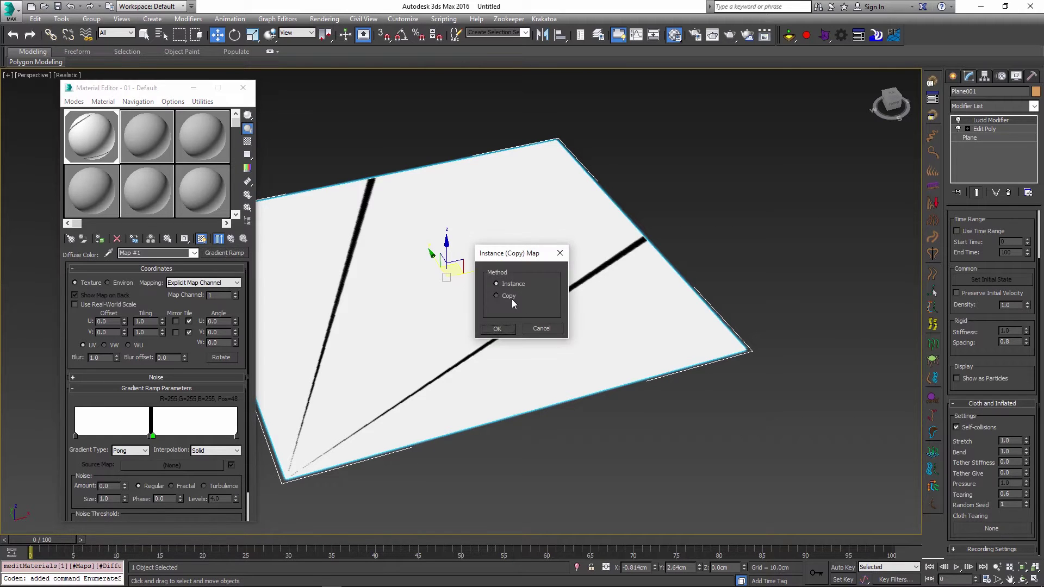
{"action": "left_click", "coordinate": [503, 330]}
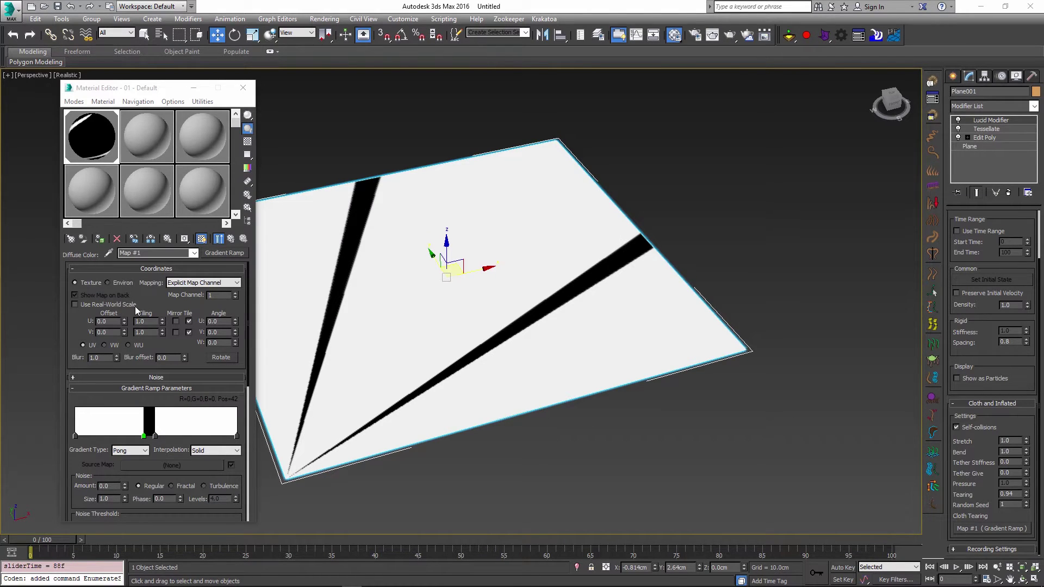
{"action": "left_click", "coordinate": [80, 317]}
{"action": "scroll", "coordinate": [79, 316], "scroll_direction": "down", "scroll_amount": 3}
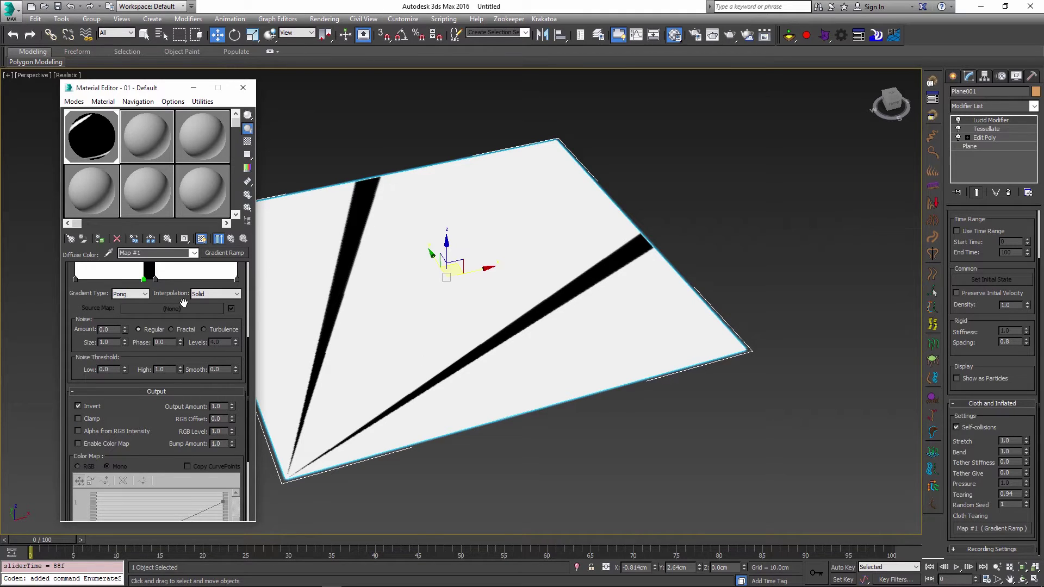
Run the simulation to frame 72, view the cloth from several angles and return to frame 0
{"action": "left_click", "coordinate": [957, 426]}
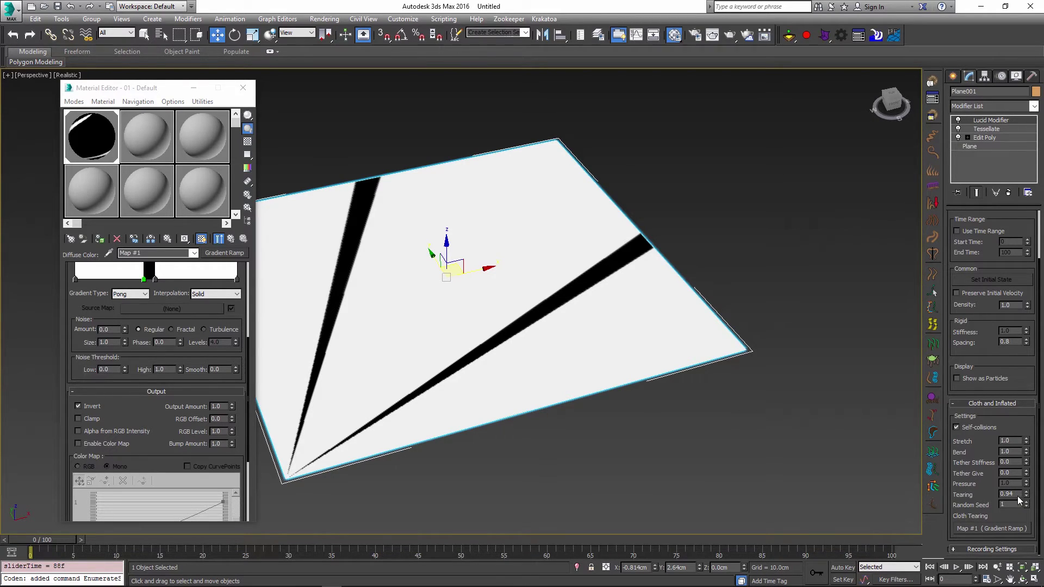
{"action": "left_click", "coordinate": [788, 35]}
{"action": "left_click_drag", "start_coordinate": [39, 539], "coordinate": [650, 540]}
{"action": "middle_click_drag", "start_coordinate": [496, 329], "coordinate": [369, 338], "text": "alt"}
{"action": "middle_click_drag", "start_coordinate": [294, 351], "coordinate": [606, 268]}
{"action": "middle_click_drag", "start_coordinate": [569, 312], "coordinate": [400, 119], "text": "alt"}
{"action": "key", "text": "Home"}
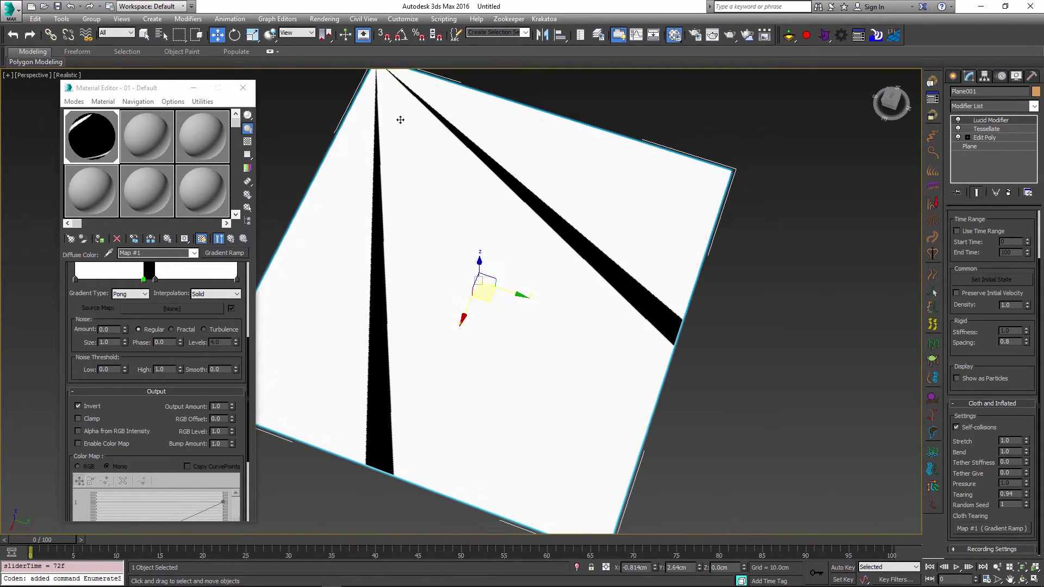
Widen the gradient ramp's black band and run the simulation to preview the tearing along it
{"action": "left_click_drag", "start_coordinate": [158, 281], "coordinate": [185, 282]}
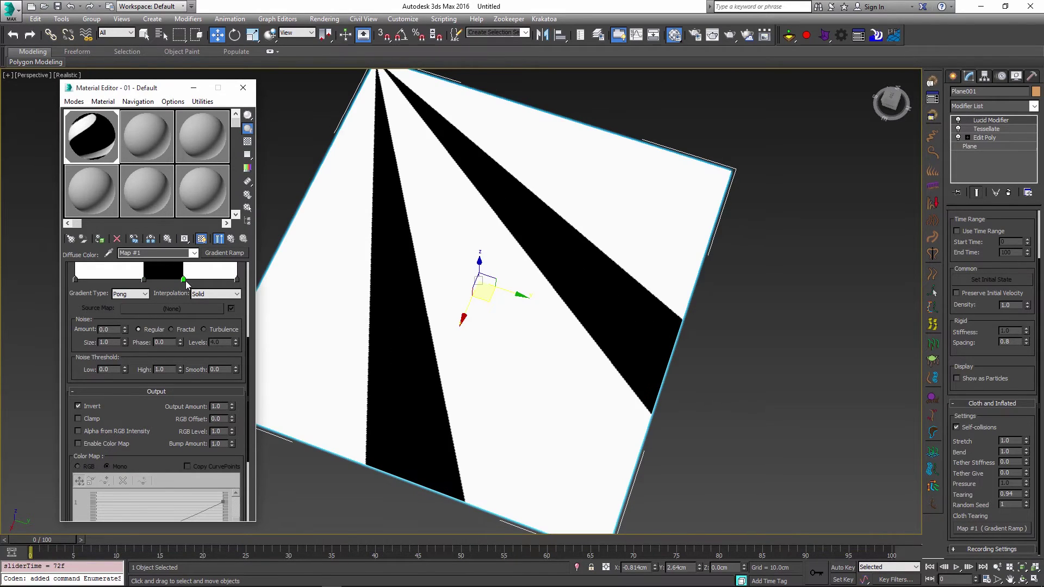
{"action": "left_click", "coordinate": [790, 36]}
{"action": "left_click_drag", "start_coordinate": [46, 539], "coordinate": [343, 545]}
{"action": "left_click", "coordinate": [790, 35]}
Record the tearing simulation and examine the torn cloth from another angle while playing it back
{"action": "left_click", "coordinate": [807, 35]}
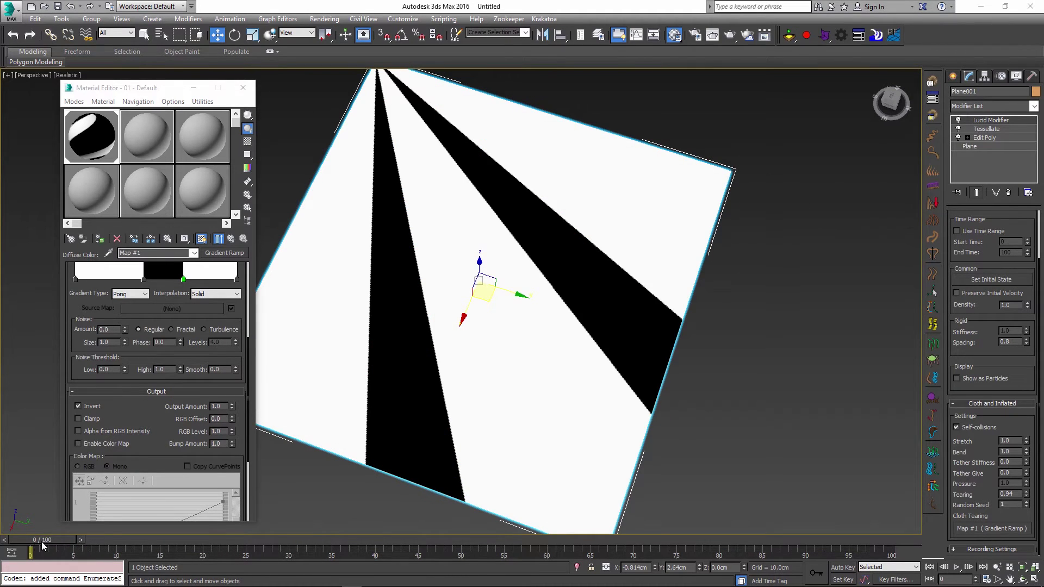
{"action": "left_click_drag", "start_coordinate": [43, 544], "coordinate": [147, 575]}
{"action": "key", "text": "w"}
{"action": "middle_click_drag", "start_coordinate": [638, 422], "coordinate": [275, 289], "text": "alt"}
{"action": "key", "text": "slash"}
{"action": "key", "text": "slash"}
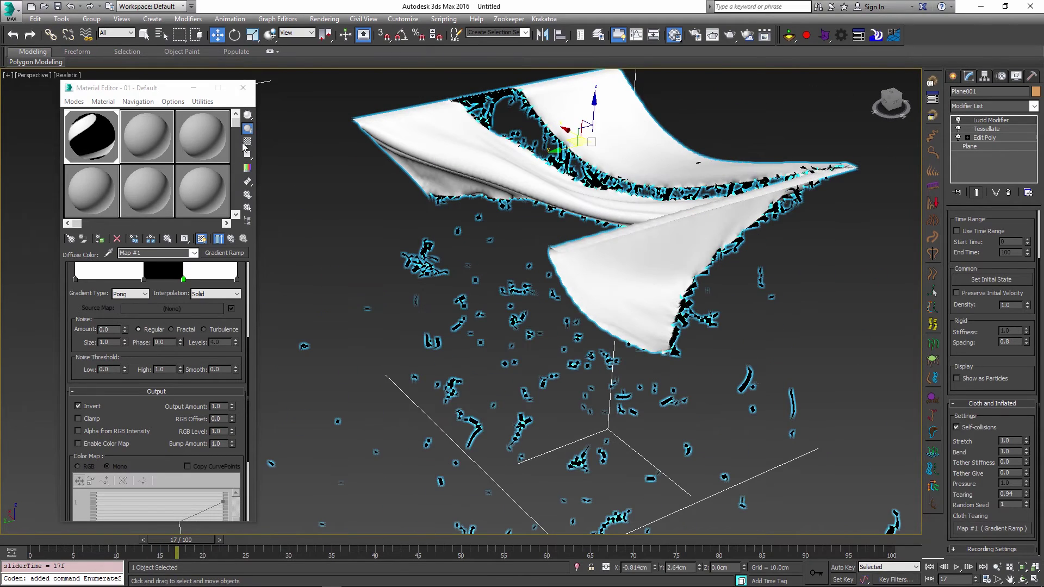
Open the recent scene 990_tearing_inflated.max and dismiss the MassFX version warning
{"action": "left_click", "coordinate": [11, 8]}
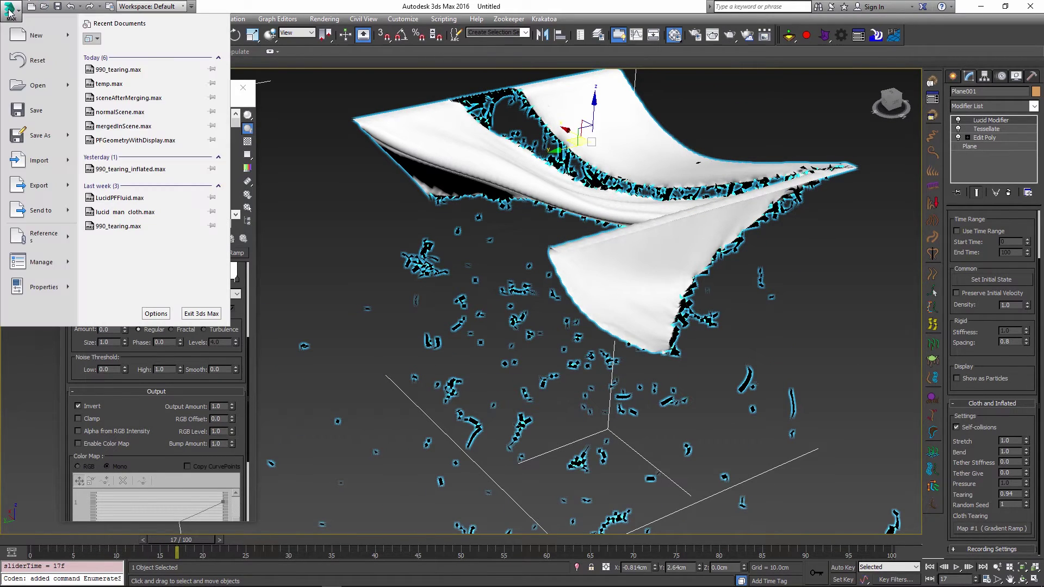
{"action": "left_click", "coordinate": [154, 170]}
{"action": "left_click", "coordinate": [518, 310]}
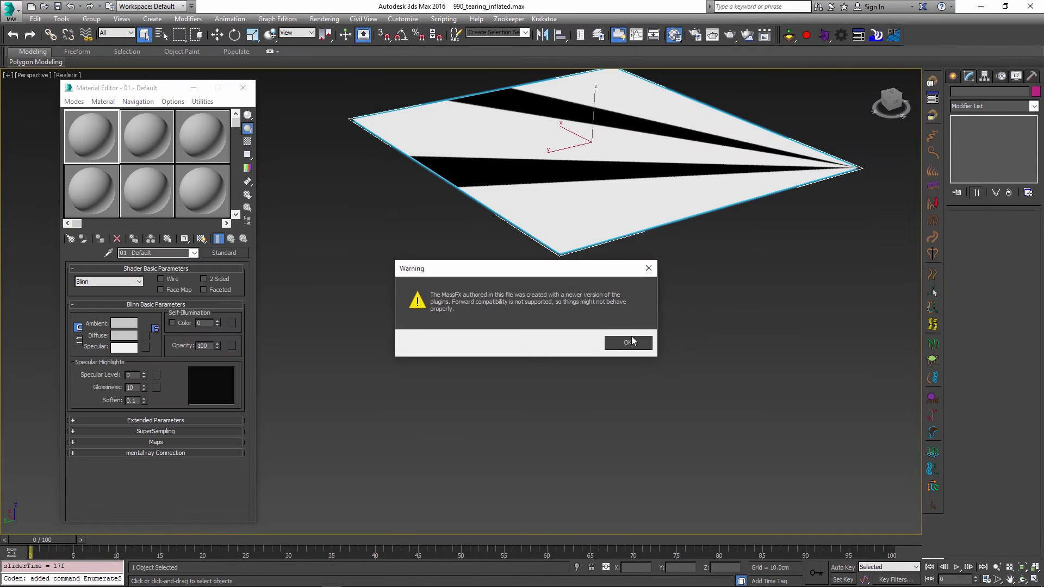
{"action": "left_click", "coordinate": [628, 343]}
Select the sphere beneath the green slab and examine its Lucid Modifier body, pressure and tearing settings
{"action": "left_click", "coordinate": [392, 256]}
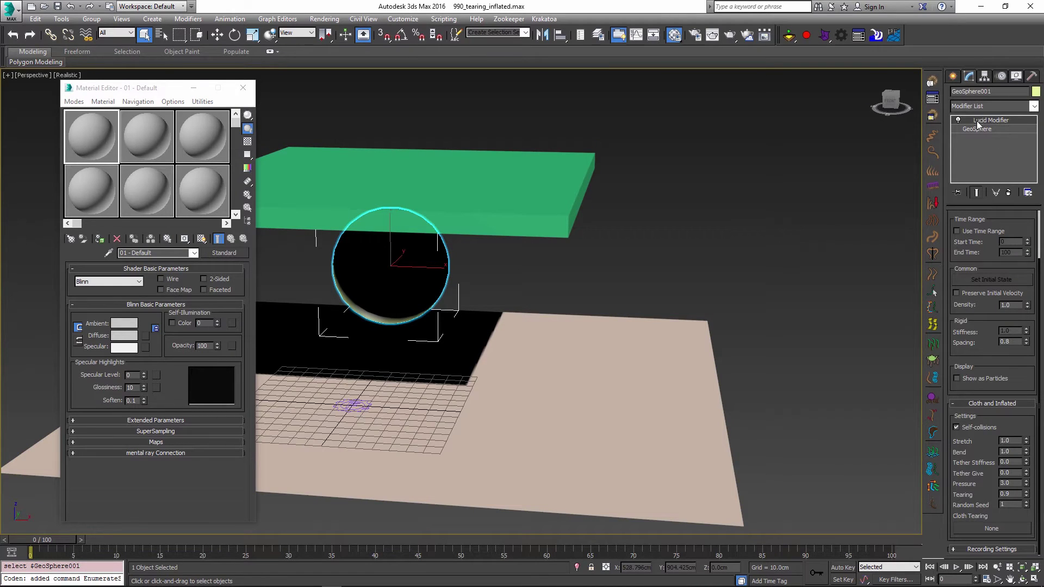
{"action": "left_click_drag", "start_coordinate": [989, 241], "coordinate": [968, 441]}
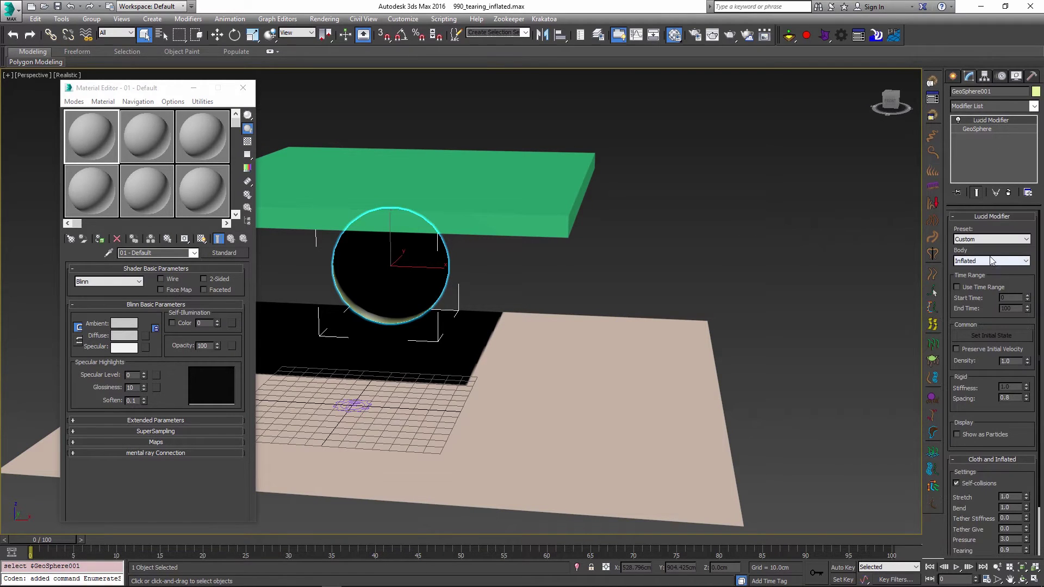
{"action": "mouse_move", "coordinate": [40, 540]}
{"action": "left_mouse_down"}
{"action": "mouse_move", "coordinate": [349, 555]}
{"action": "mouse_move", "coordinate": [612, 540]}
{"action": "mouse_move", "coordinate": [71, 541]}
{"action": "mouse_move", "coordinate": [728, 541]}
{"action": "mouse_move", "coordinate": [32, 540]}
{"action": "left_mouse_up"}
{"action": "key", "text": "q"}
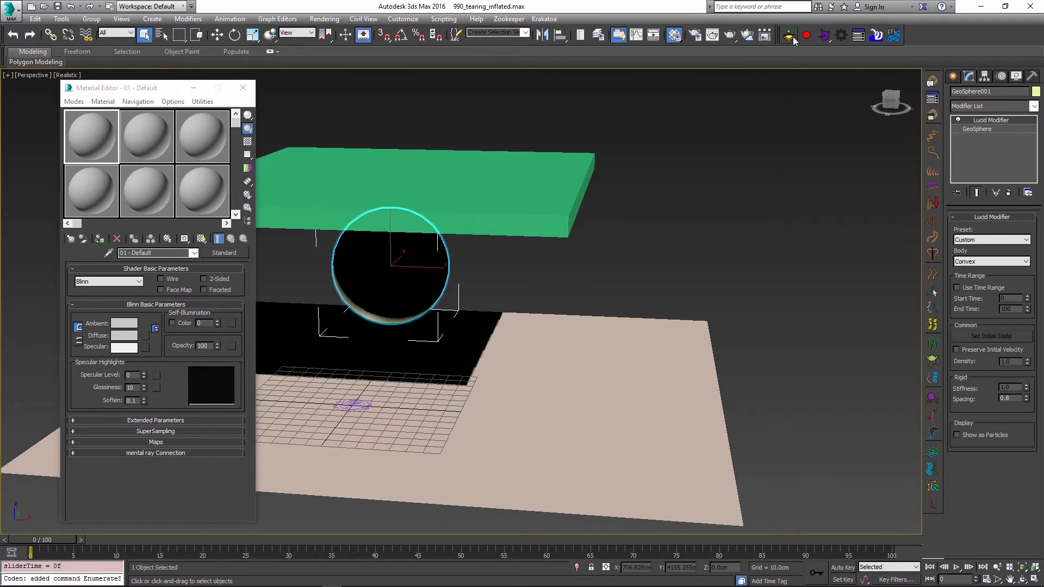
Run the simulation to frame 88 and examine the torn sphere from several angles
{"action": "left_click_drag", "start_coordinate": [46, 540], "coordinate": [284, 561]}
{"action": "mouse_move", "coordinate": [480, 412]}
{"action": "middle_mouse_down", "text": "alt"}
{"action": "mouse_move", "coordinate": [494, 375]}
{"action": "mouse_move", "coordinate": [471, 408]}
{"action": "middle_mouse_up", "text": "alt"}
{"action": "left_click_drag", "start_coordinate": [279, 538], "coordinate": [788, 541]}
{"action": "middle_click_drag", "start_coordinate": [496, 379], "coordinate": [656, 373], "text": "alt"}
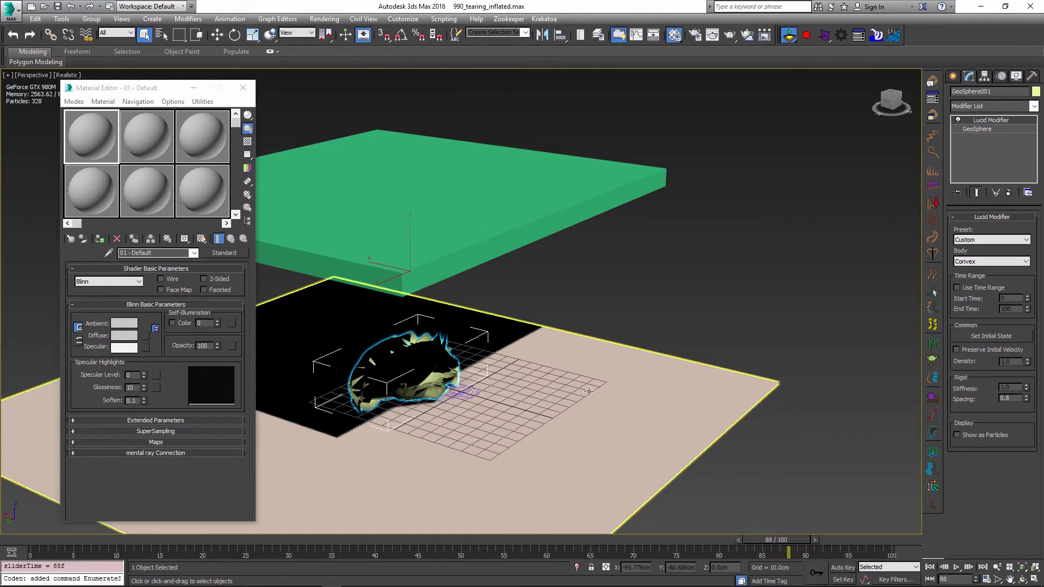
{"action": "middle_click_drag", "start_coordinate": [540, 401], "coordinate": [428, 363], "text": "alt"}
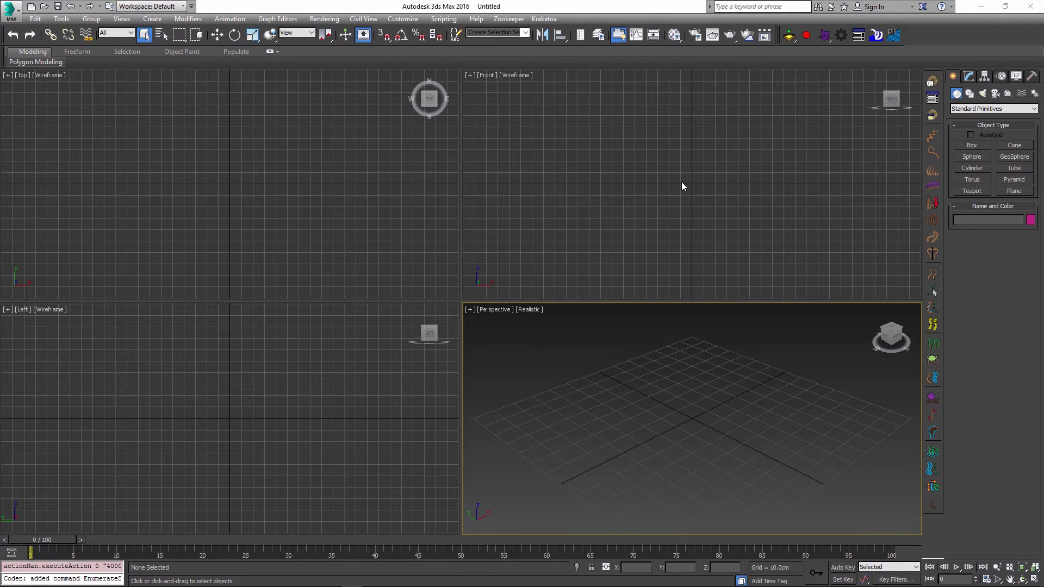
Create a PF Source particle system about 77 cm long and 84 cm wide in the front view
{"action": "middle_click_drag", "start_coordinate": [683, 205], "coordinate": [658, 255]}
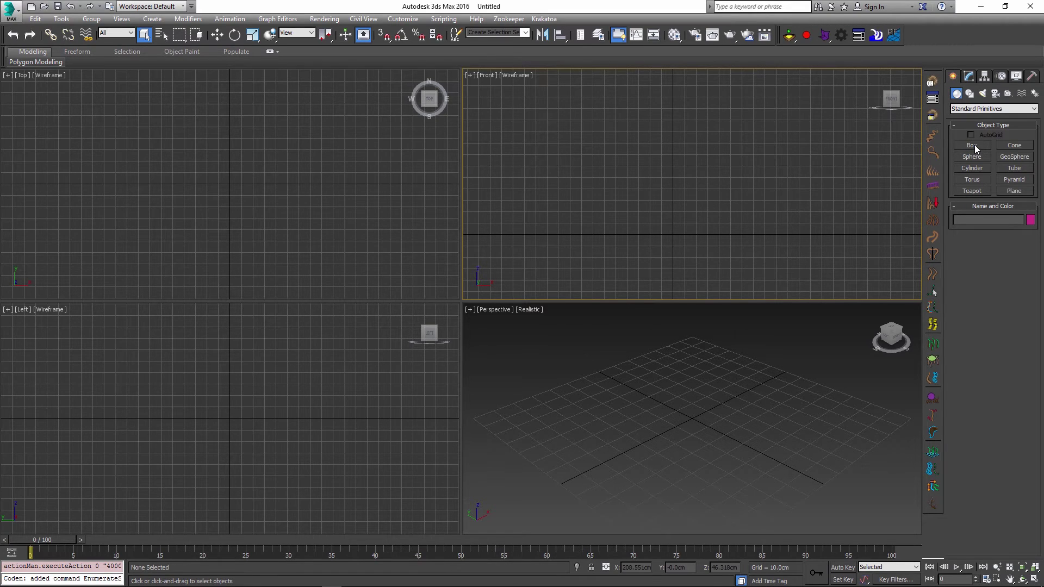
{"action": "left_click", "coordinate": [968, 110]}
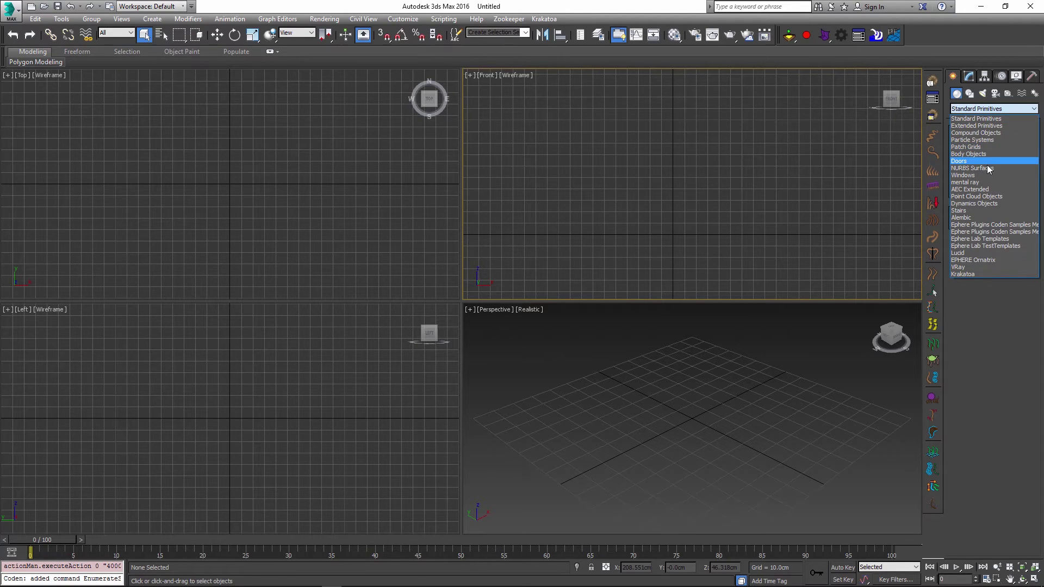
{"action": "left_click", "coordinate": [973, 140]}
{"action": "left_click", "coordinate": [982, 147]}
{"action": "left_click_drag", "start_coordinate": [625, 192], "coordinate": [723, 103]}
Maximize the perspective viewport, finish creating the PF Source and open its Particle View
{"action": "middle_click", "coordinate": [565, 348]}
{"action": "key", "text": "alt+w"}
{"action": "middle_click_drag", "start_coordinate": [435, 342], "coordinate": [568, 391], "text": "alt"}
{"action": "right_click", "coordinate": [612, 329]}
{"action": "left_click", "coordinate": [968, 78]}
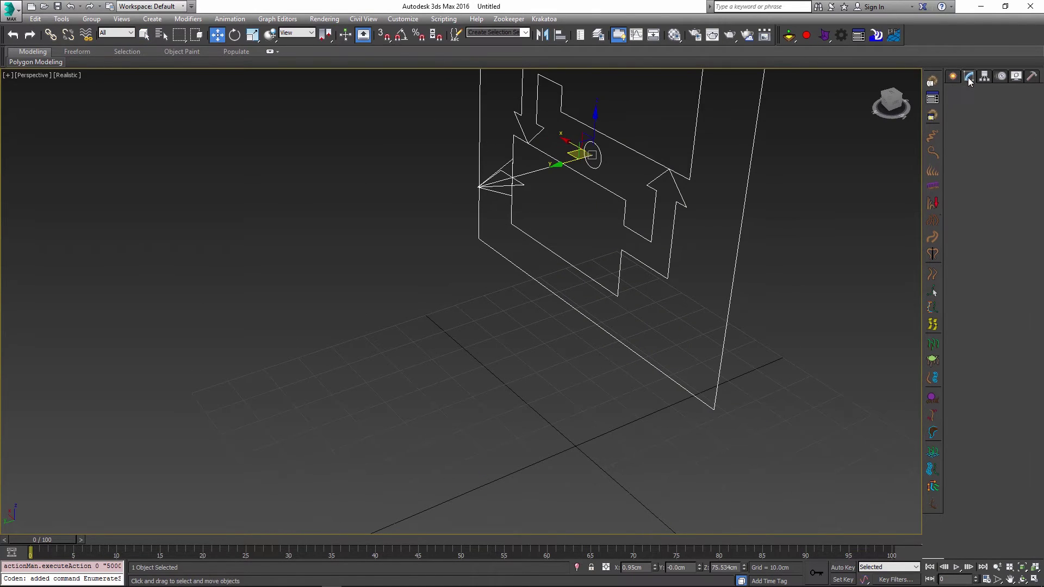
{"action": "left_click", "coordinate": [969, 243]}
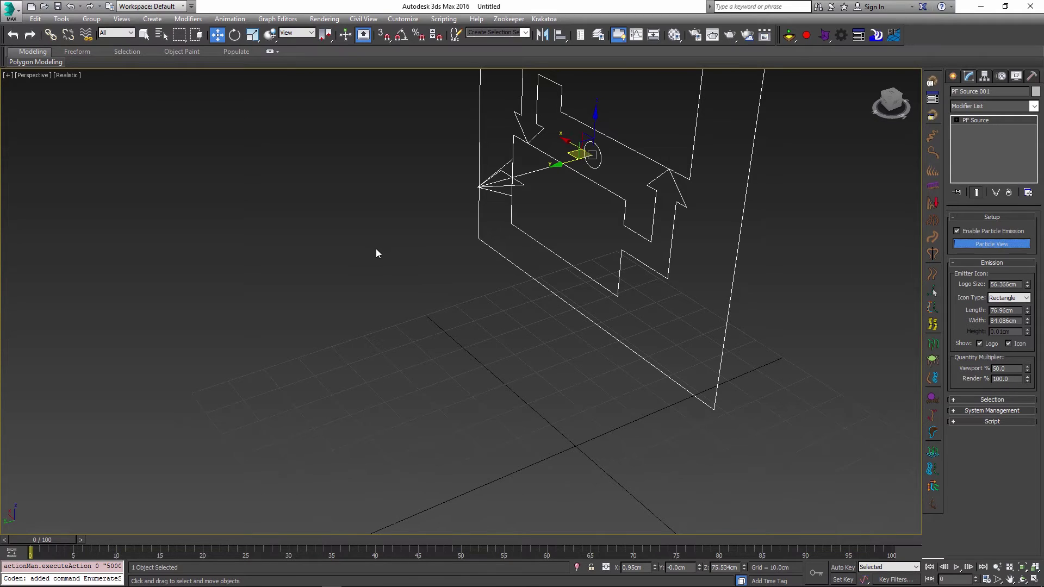
Add a Lucid Fluid operator to Event 001 of the particle flow, between the Shape and Display operators
{"action": "left_click_drag", "start_coordinate": [355, 59], "coordinate": [432, 61]}
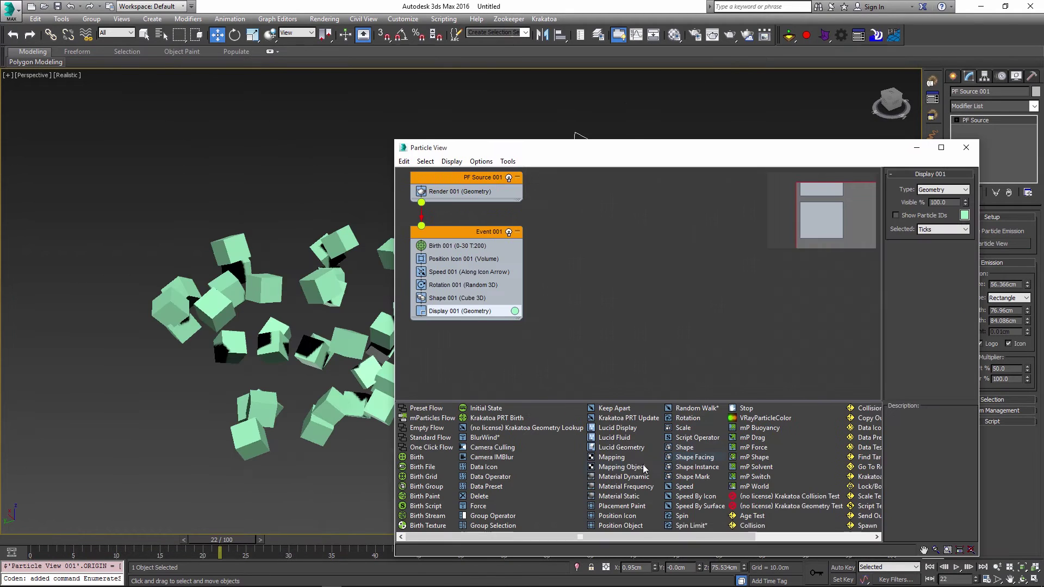
{"action": "left_click", "coordinate": [625, 437]}
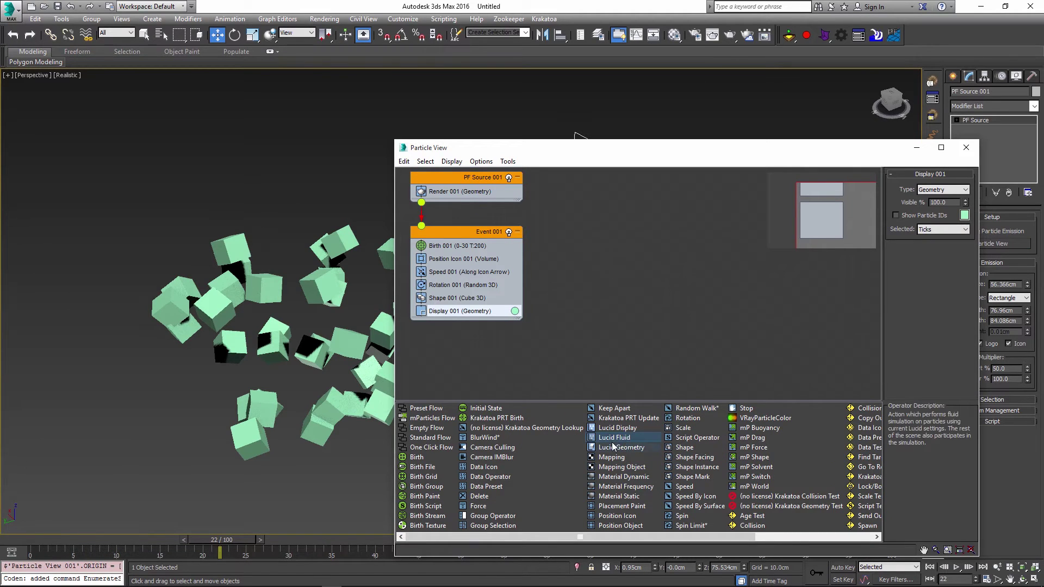
{"action": "left_click_drag", "start_coordinate": [618, 437], "coordinate": [457, 305]}
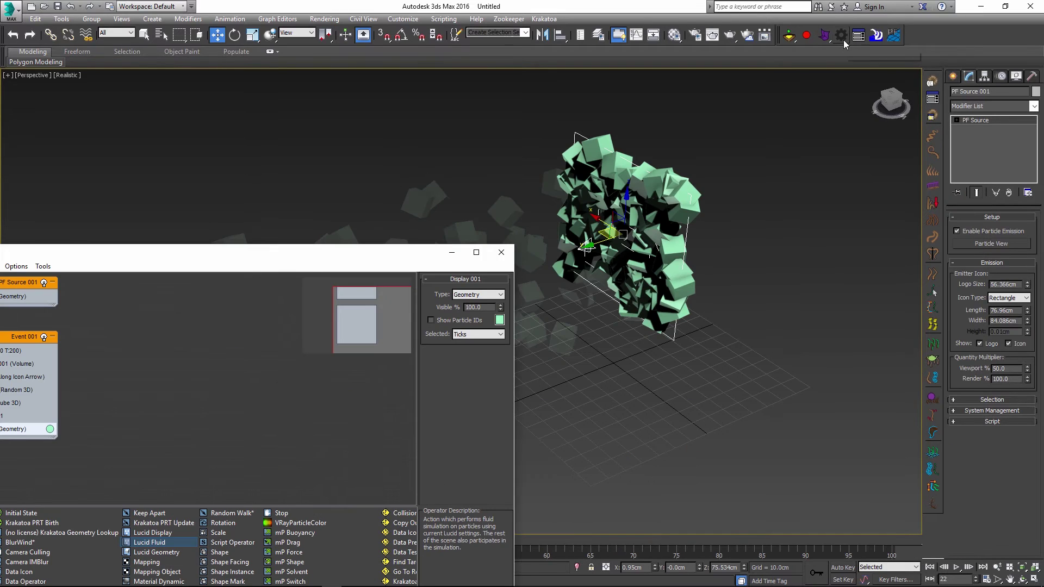
Add a Lucid Flex Settings object to the scene and set its particle radius to 1.0 cm
{"action": "left_click", "coordinate": [843, 40]}
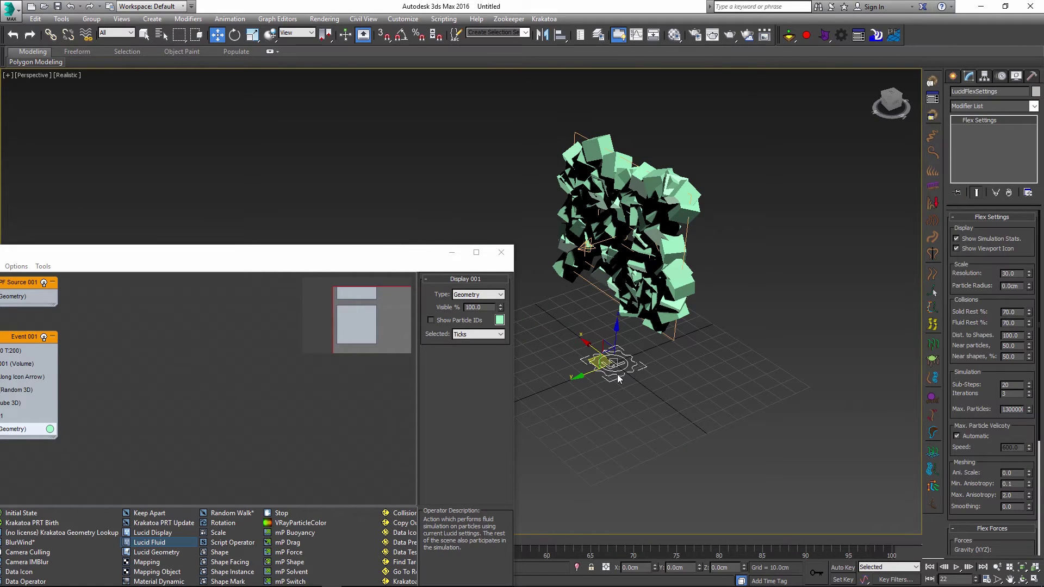
{"action": "mouse_move", "coordinate": [625, 381]}
{"action": "middle_mouse_down", "text": "alt"}
{"action": "mouse_move", "coordinate": [571, 384]}
{"action": "mouse_move", "coordinate": [639, 381]}
{"action": "middle_mouse_up", "text": "alt"}
{"action": "left_click", "coordinate": [647, 397]}
{"action": "left_click", "coordinate": [631, 373]}
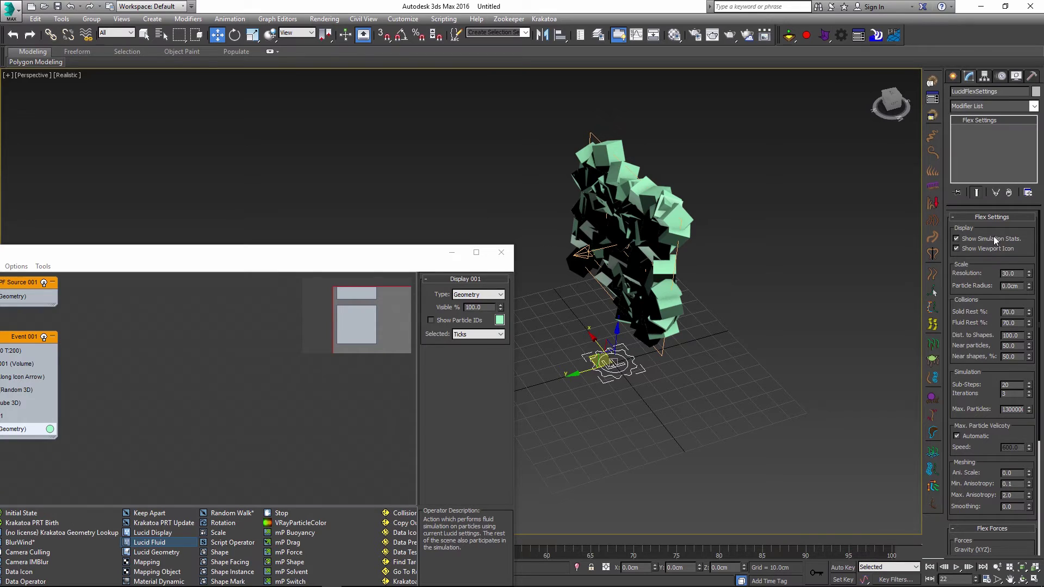
{"action": "left_click", "coordinate": [977, 248]}
{"action": "left_click", "coordinate": [978, 246]}
{"action": "left_click_drag", "start_coordinate": [1021, 285], "coordinate": [984, 288]}
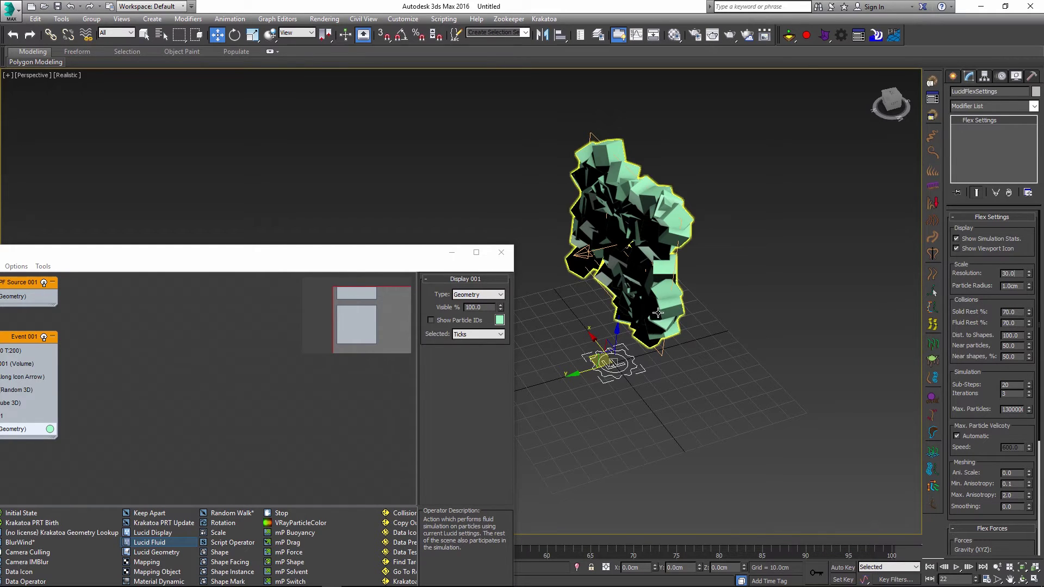
Move the Particle View window clear of the viewport and run the Lucid simulation of the cube particles to frame 17
{"action": "left_click_drag", "start_coordinate": [381, 252], "coordinate": [0, 105]}
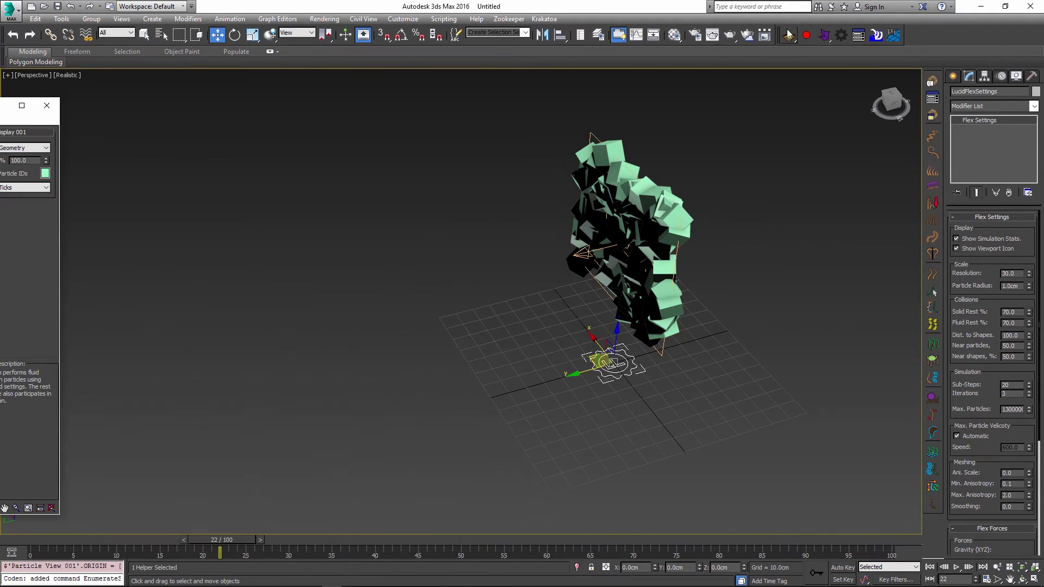
{"action": "left_click_drag", "start_coordinate": [215, 539], "coordinate": [177, 542]}
{"action": "key", "text": "w"}
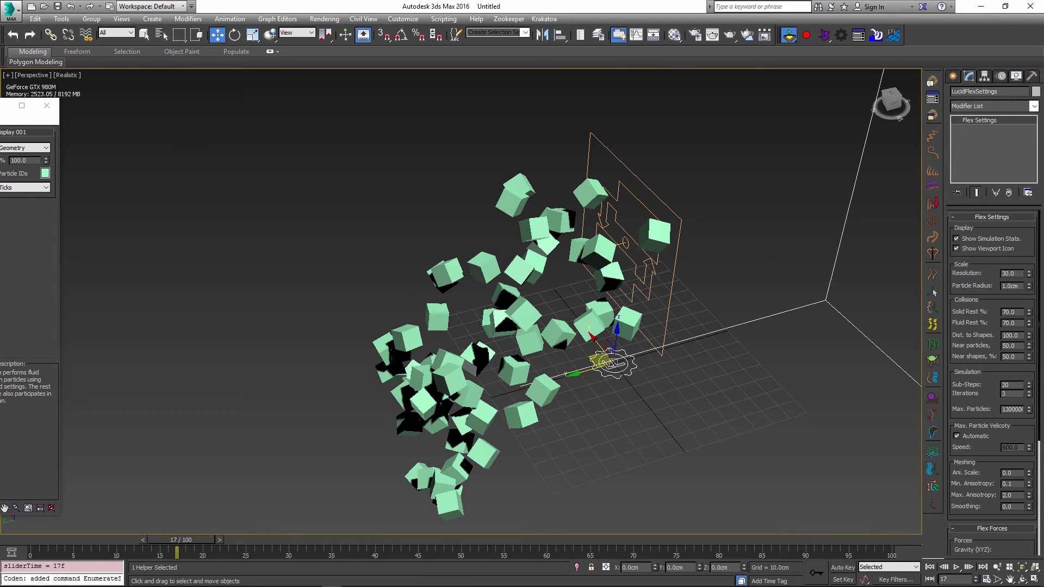
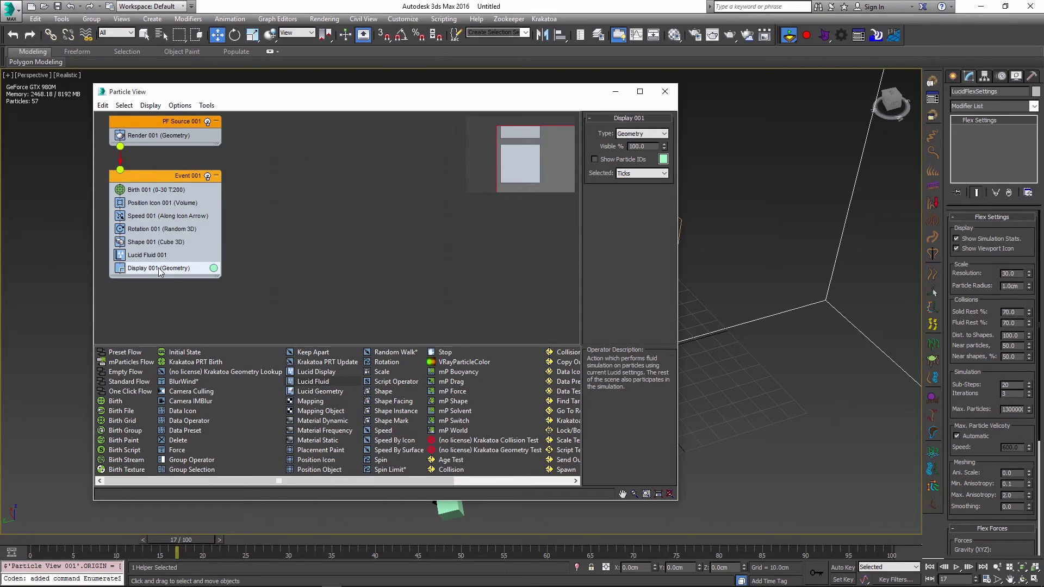
Replace the Display operator in Event 001 of the particle flow with a Lucid Display operator
{"action": "left_click", "coordinate": [304, 239]}
{"action": "left_click_drag", "start_coordinate": [422, 101], "coordinate": [705, 114]}
{"action": "left_click", "coordinate": [594, 374]}
{"action": "left_click_drag", "start_coordinate": [594, 374], "coordinate": [426, 283]}
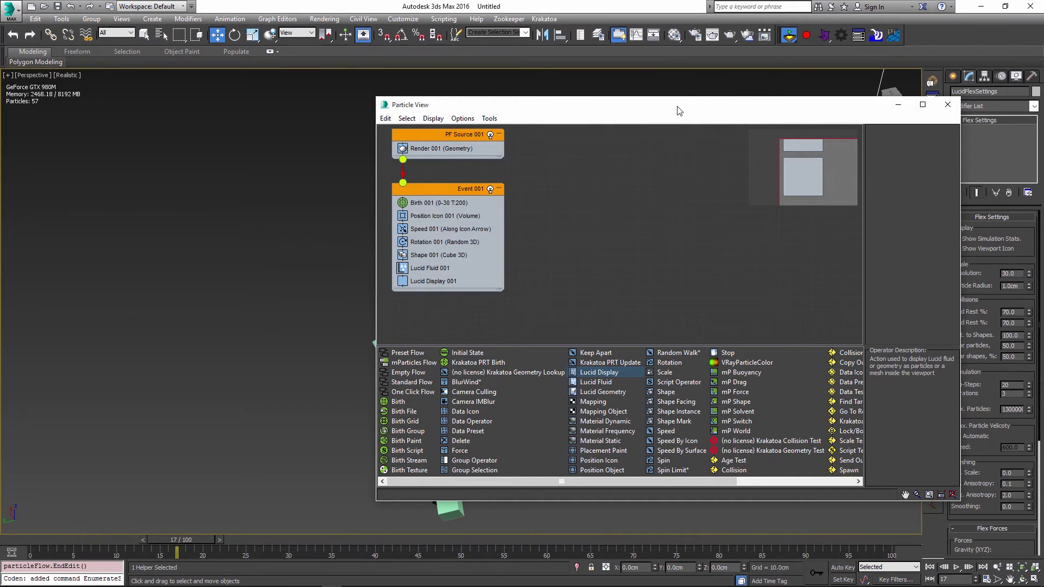
Move the Particle View window clear of the viewport, run the simulation to frame 24 and return to frame 0
{"action": "left_click_drag", "start_coordinate": [678, 111], "coordinate": [0, 78]}
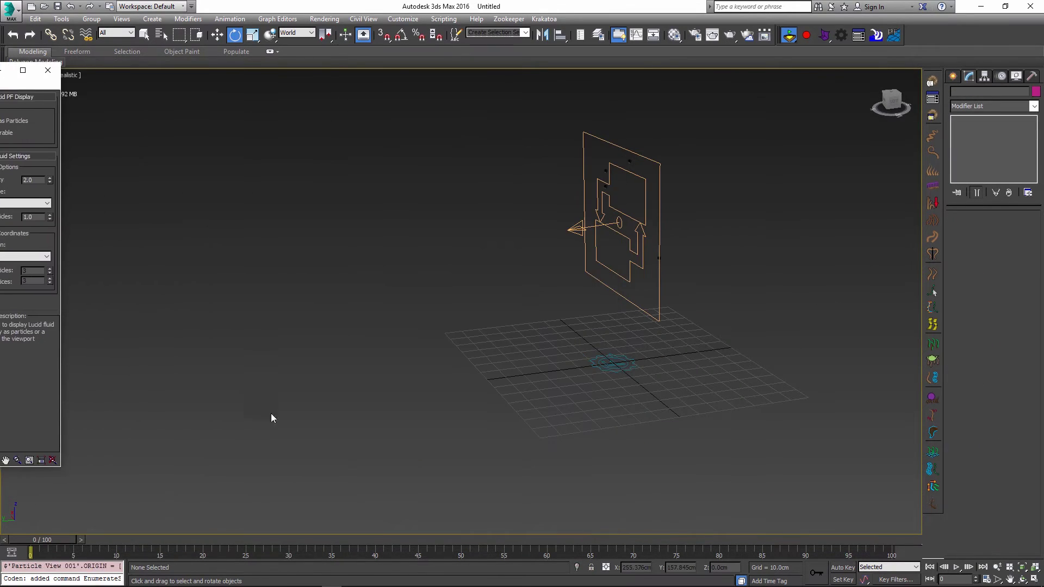
{"action": "left_click_drag", "start_coordinate": [58, 539], "coordinate": [274, 553]}
{"action": "key", "text": "e"}
{"action": "left_click", "coordinate": [499, 357]}
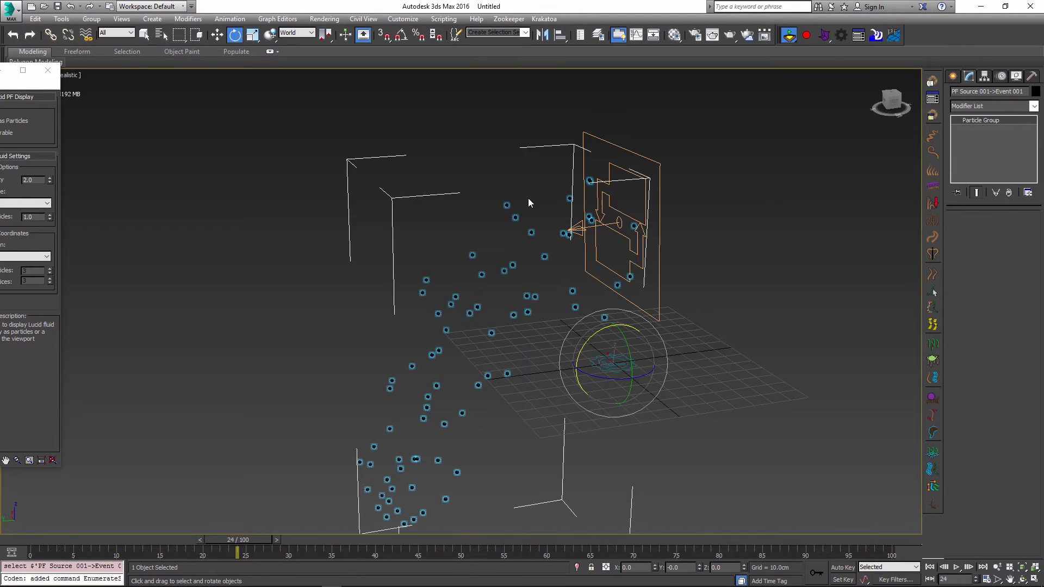
{"action": "key", "text": "w"}
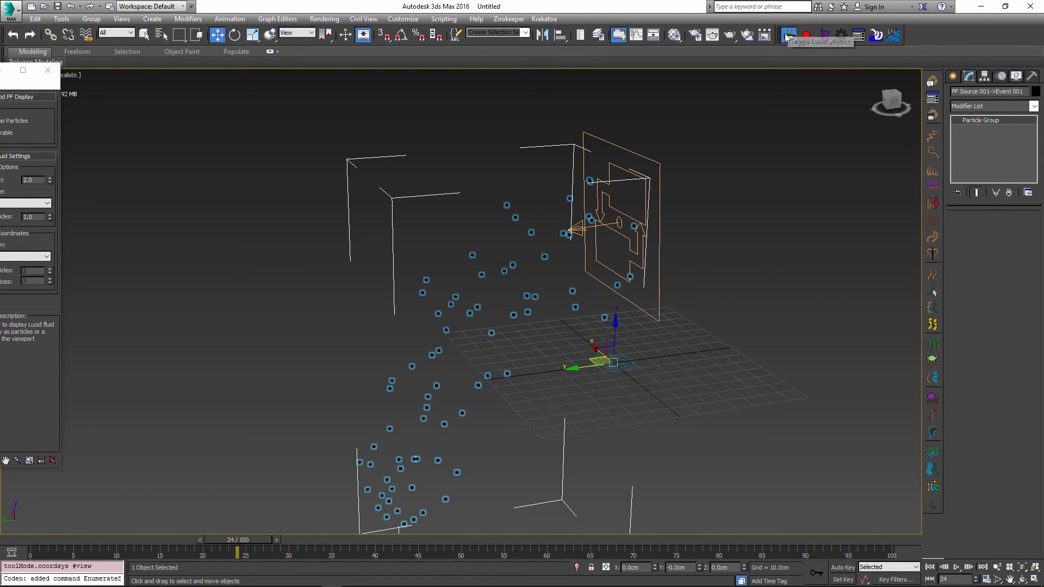
{"action": "key", "text": "Home"}
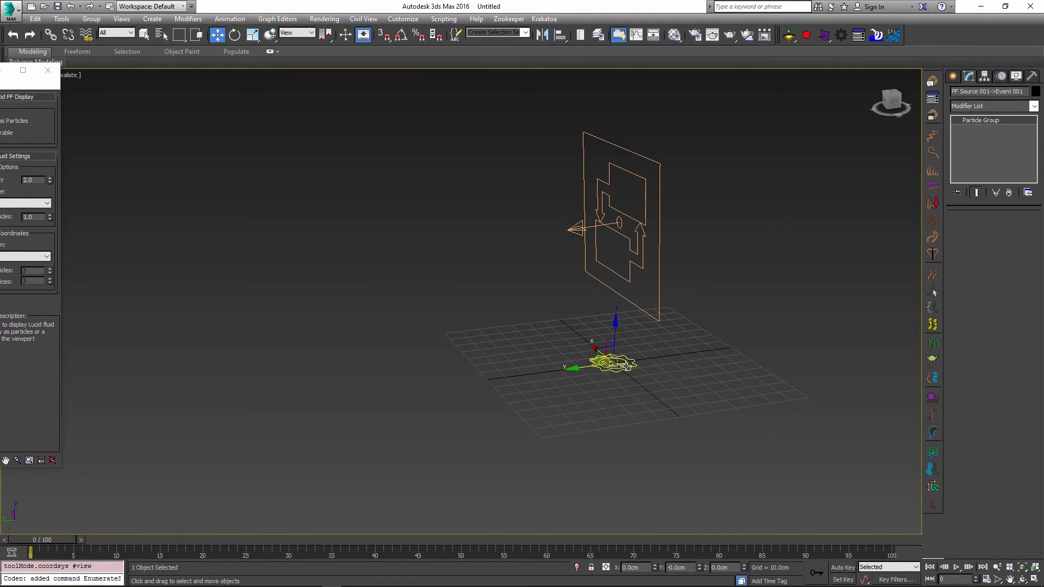
Set the Lucid Flex Settings particle radius to 3 cm, run the simulation to frame 17 and rewind it
{"action": "left_click", "coordinate": [627, 367]}
{"action": "left_click", "coordinate": [1011, 287]}
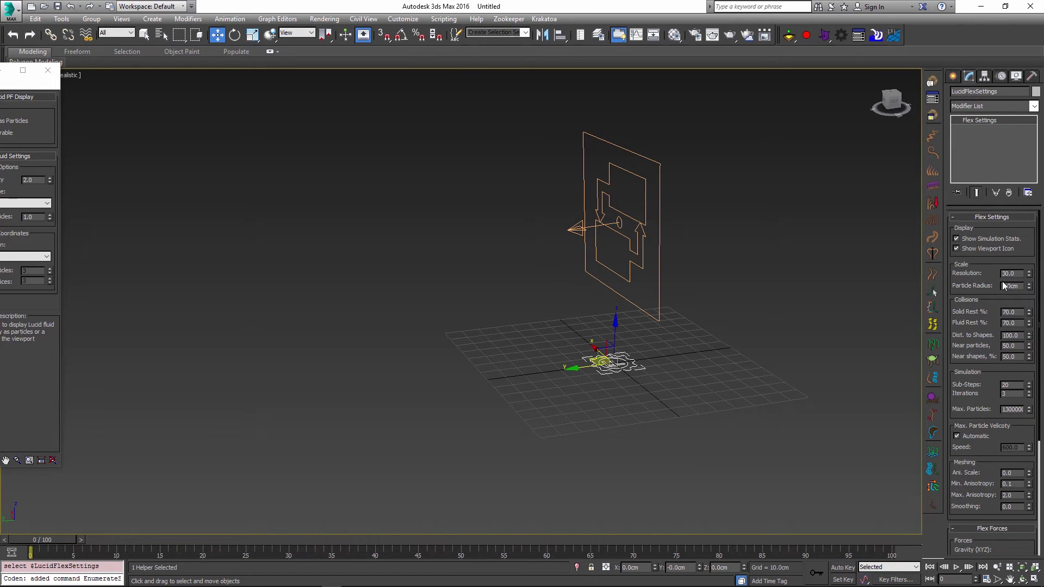
{"action": "type", "text": "3"}
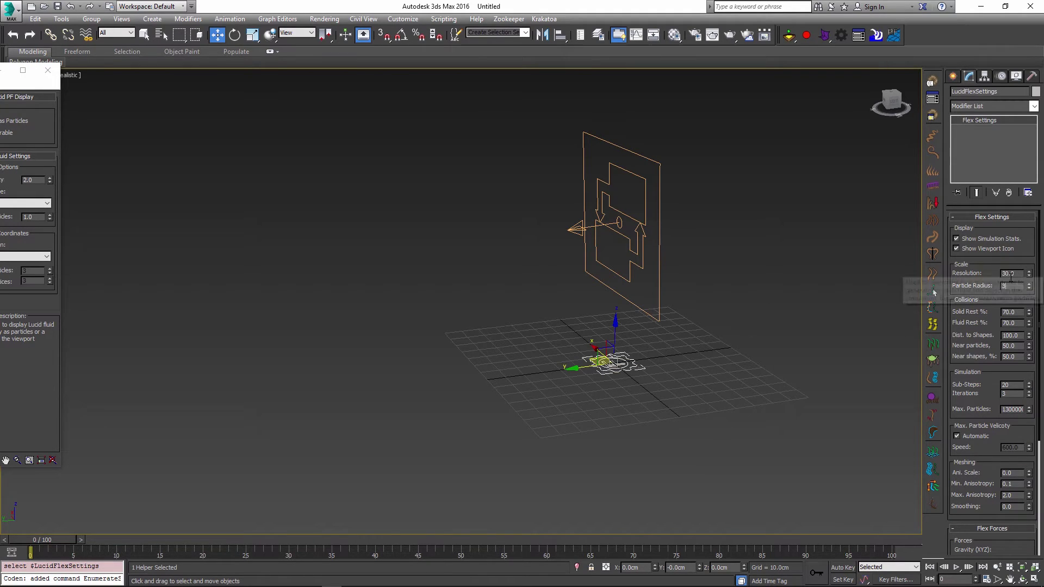
{"action": "key", "text": "Return"}
{"action": "left_click", "coordinate": [783, 38]}
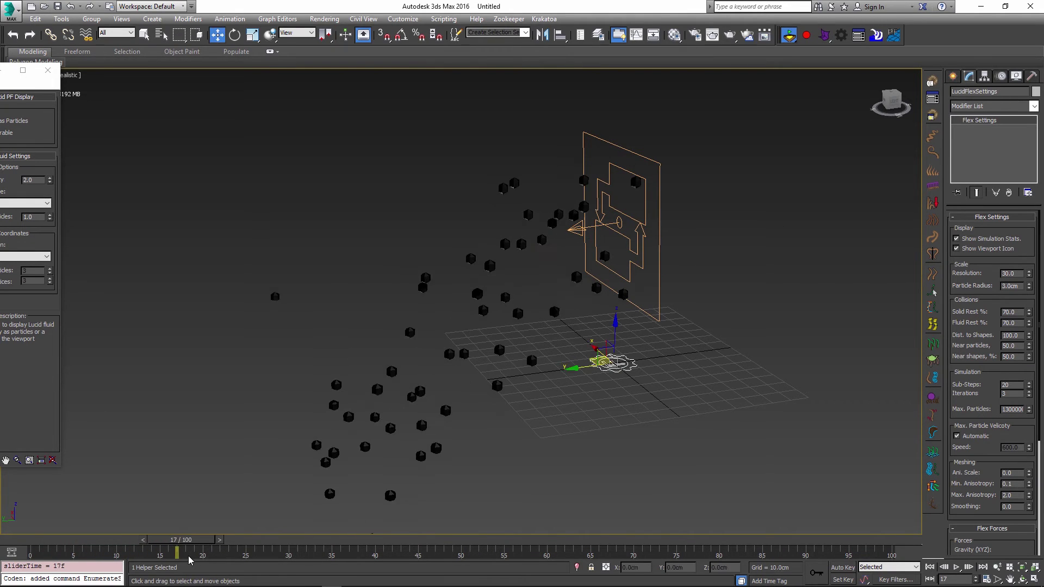
{"action": "key", "text": "Home"}
Set the Birth operator's amount to 2000 particles and minimize the Particle View window
{"action": "left_click_drag", "start_coordinate": [0, 70], "coordinate": [220, 85]}
{"action": "left_click", "coordinate": [220, 184]}
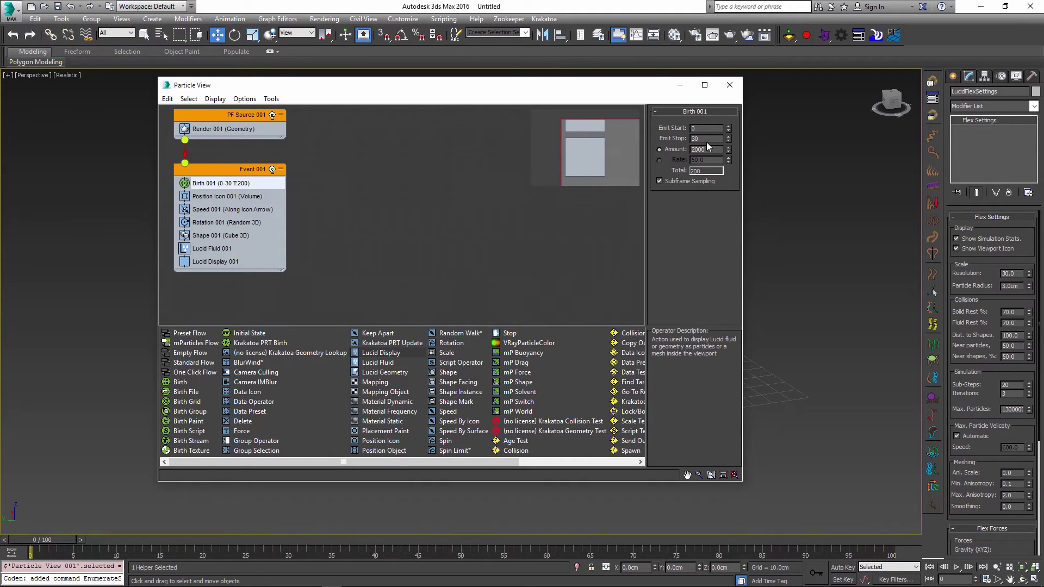
{"action": "left_click", "coordinate": [679, 85]}
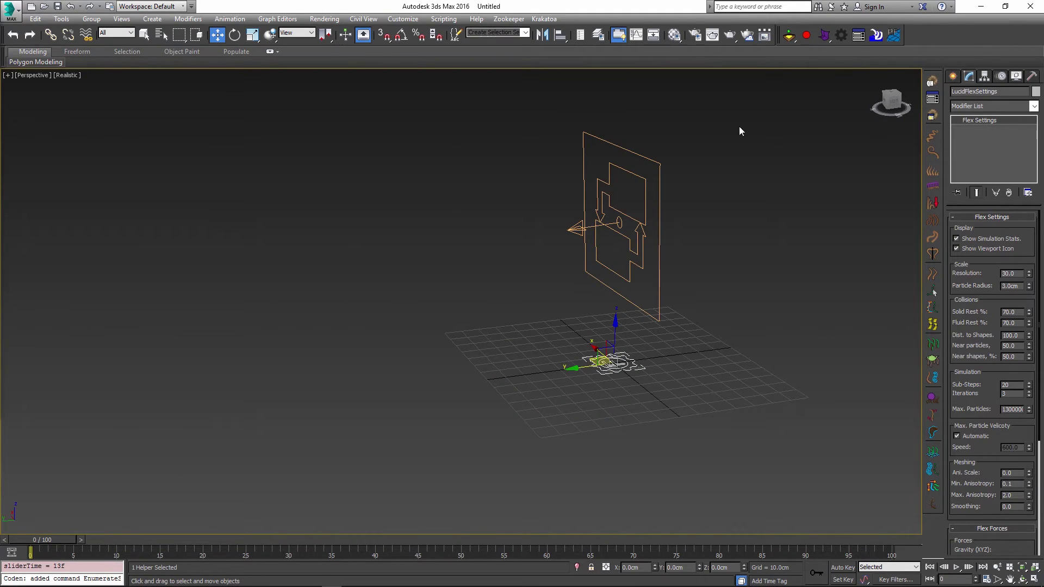
Set the Lucid Flex Settings particle radius to 5 cm and run the simulation to frame 19
{"action": "double_click", "coordinate": [1009, 285]}
{"action": "type", "text": "5"}
{"action": "key", "text": "Return"}
{"action": "left_click", "coordinate": [789, 34]}
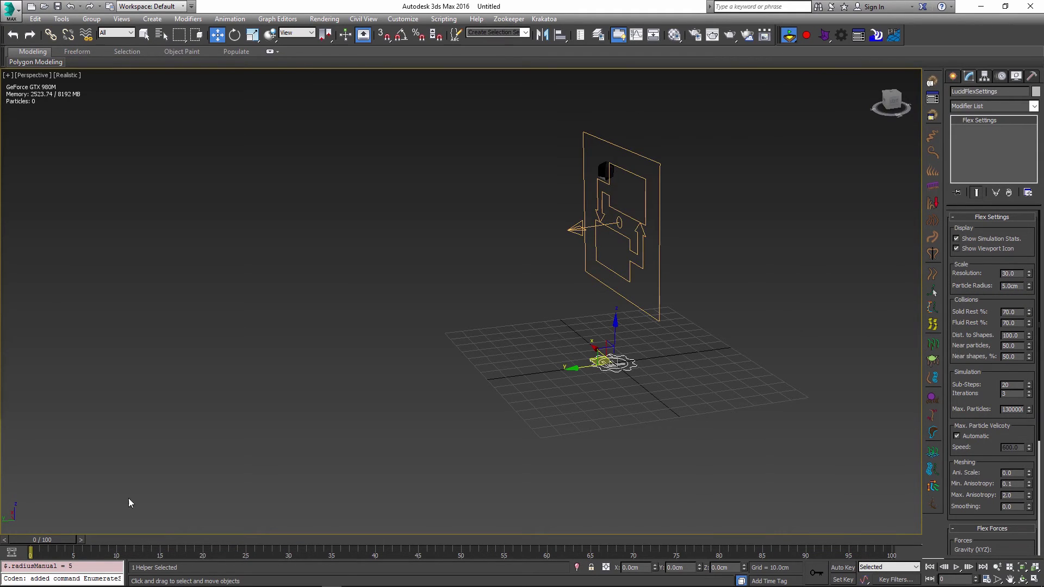
{"action": "left_click_drag", "start_coordinate": [51, 539], "coordinate": [214, 546]}
Select the particle group of Event 001 and change its object color to dark blue (8, 8, 136)
{"action": "left_click", "coordinate": [473, 293]}
{"action": "key", "text": "w"}
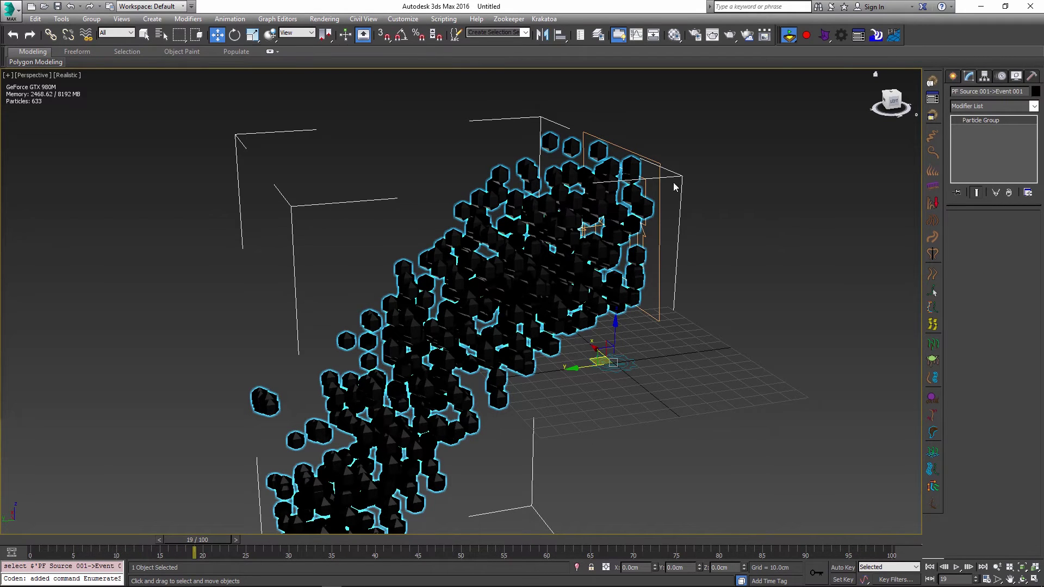
{"action": "left_click", "coordinate": [1035, 91]}
{"action": "left_click", "coordinate": [499, 251]}
{"action": "left_click", "coordinate": [509, 315]}
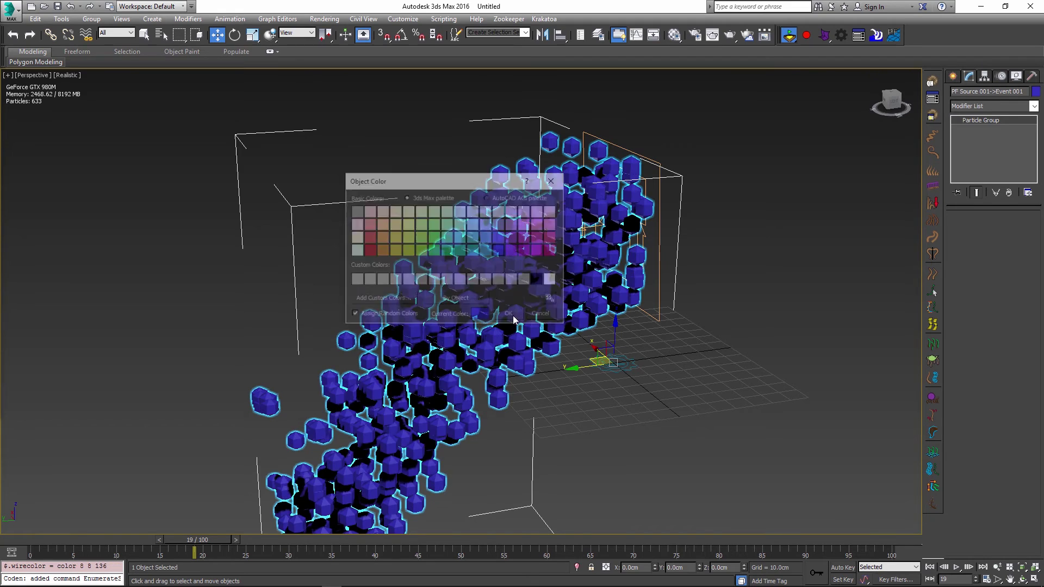
Turn off Show as Particles for the Lucid Display operator in the Particle View so the fluid displays as a mesh
{"action": "key", "text": "6"}
{"action": "left_click_drag", "start_coordinate": [566, 98], "coordinate": [567, 98]}
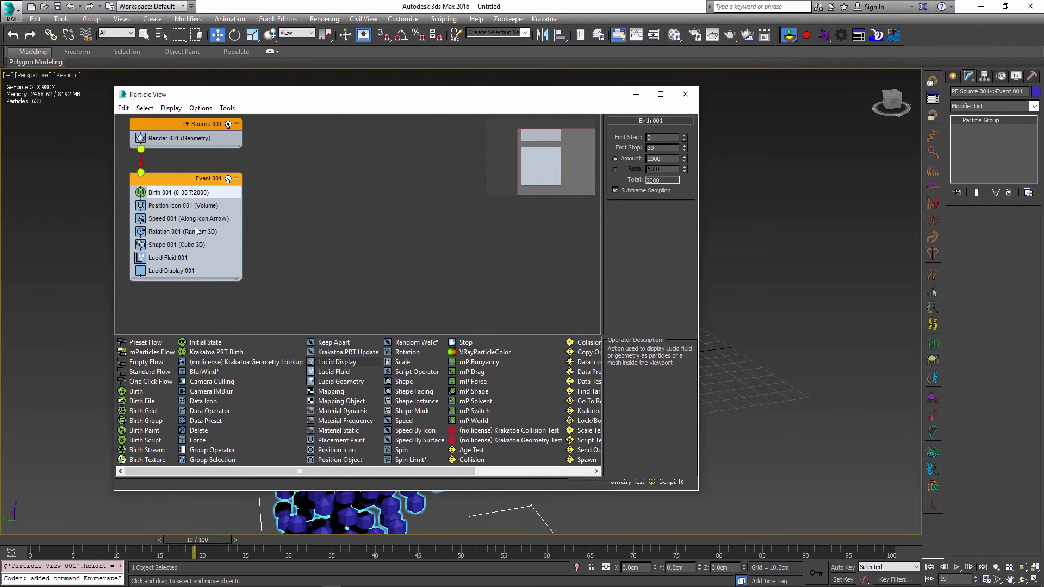
{"action": "left_click", "coordinate": [164, 272]}
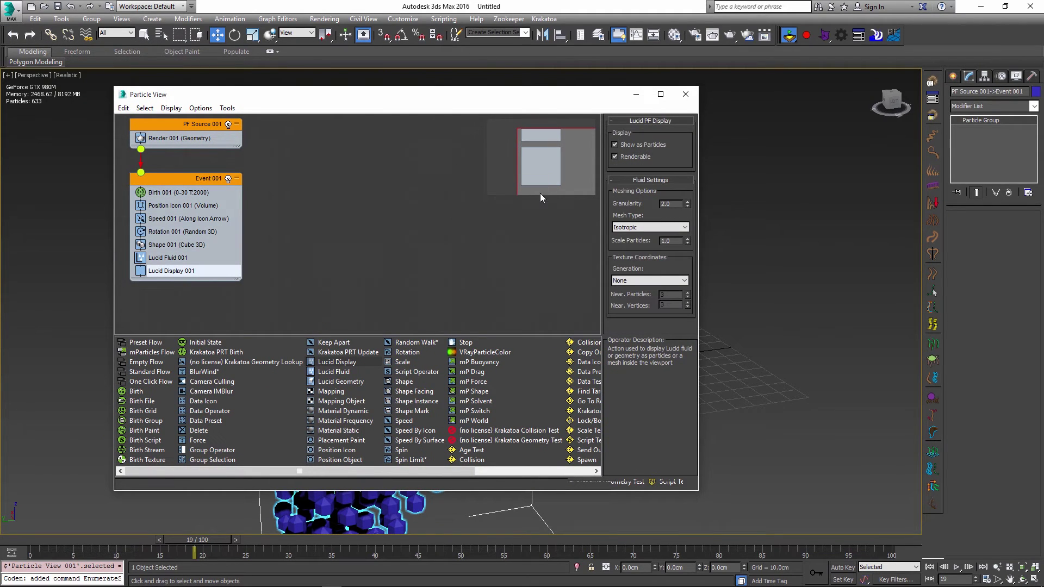
{"action": "left_click", "coordinate": [652, 146]}
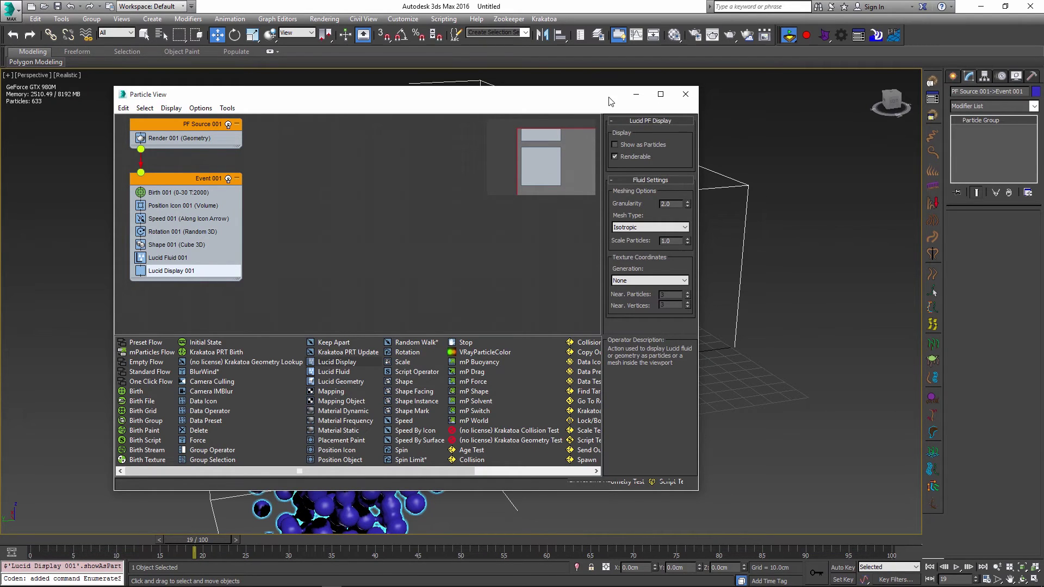
Move the Particle View aside and simulate the fluid mesh to frame 19 with a particle radius of 8 cm
{"action": "left_click_drag", "start_coordinate": [609, 101], "coordinate": [0, 86]}
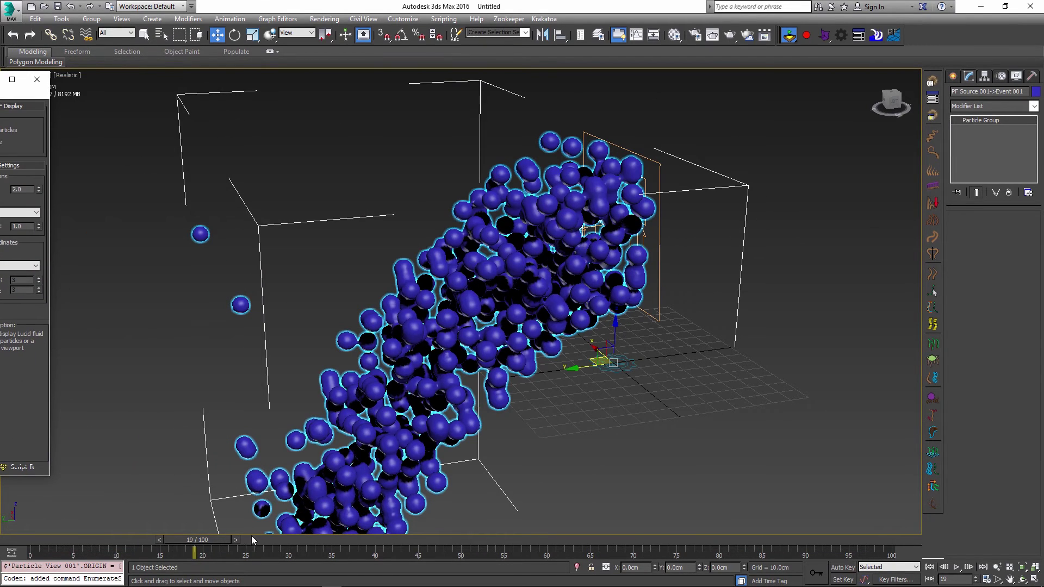
{"action": "mouse_move", "coordinate": [204, 539]}
{"action": "left_mouse_down"}
{"action": "mouse_move", "coordinate": [259, 549]}
{"action": "mouse_move", "coordinate": [109, 543]}
{"action": "mouse_move", "coordinate": [194, 546]}
{"action": "left_mouse_up"}
{"action": "key", "text": "w"}
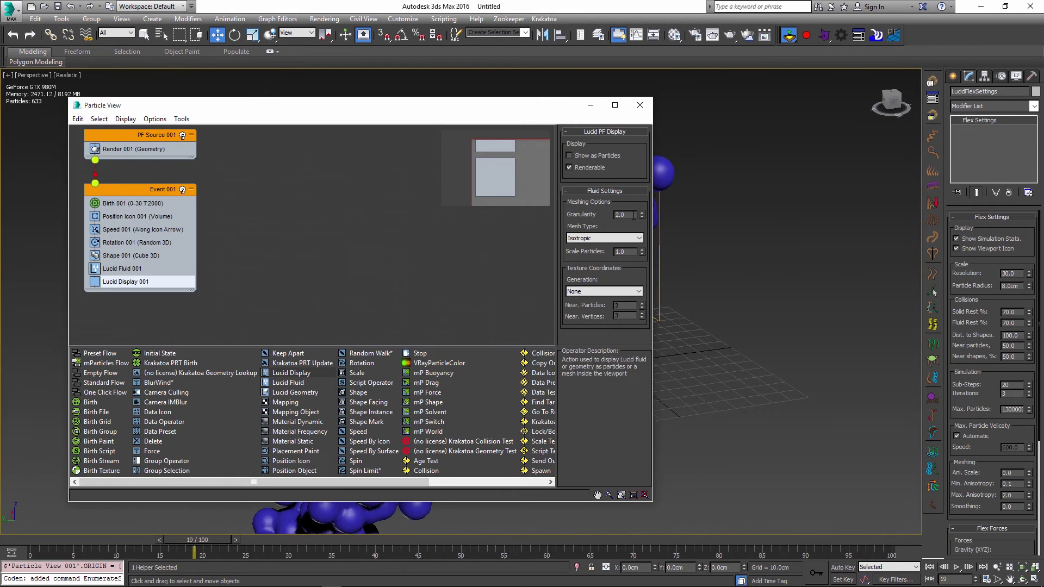
Compare Lucid Display granularity values of 4 and 1 on the fluid mesh in the viewport, finishing with a granularity of 3
{"action": "left_click_drag", "start_coordinate": [557, 114], "coordinate": [832, 304]}
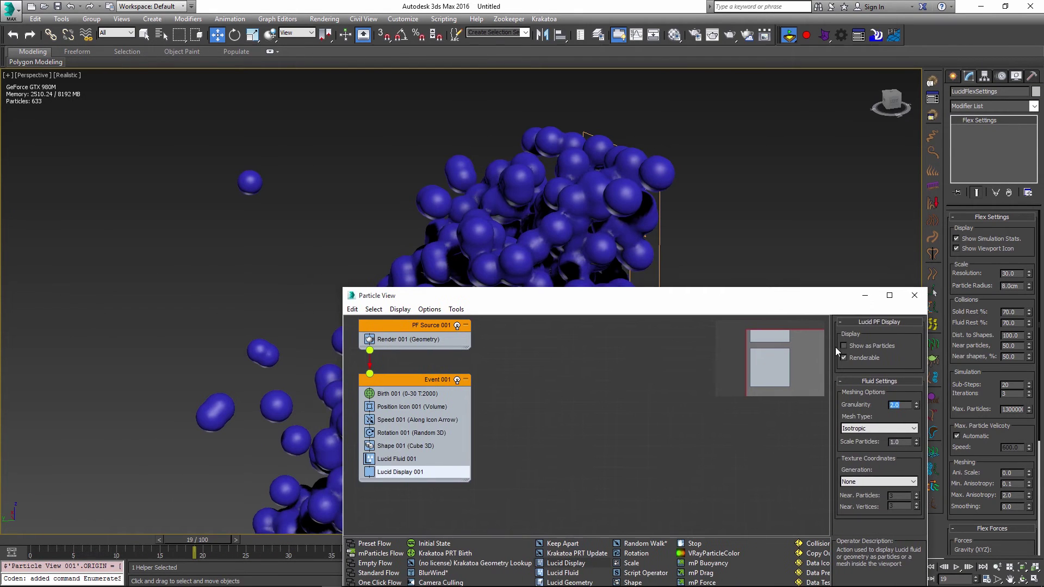
{"action": "left_click", "coordinate": [906, 442]}
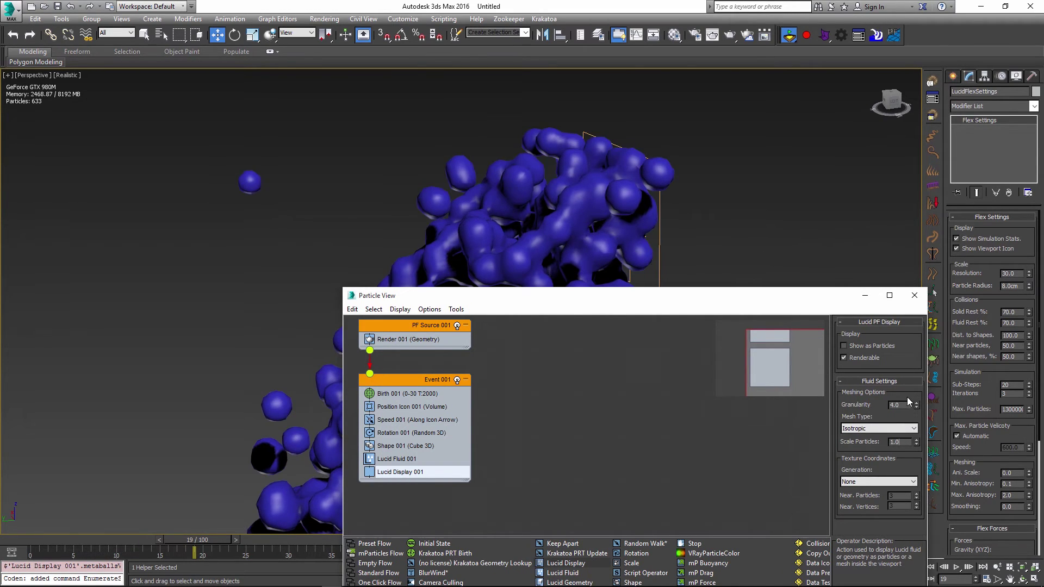
{"action": "type", "text": "1"}
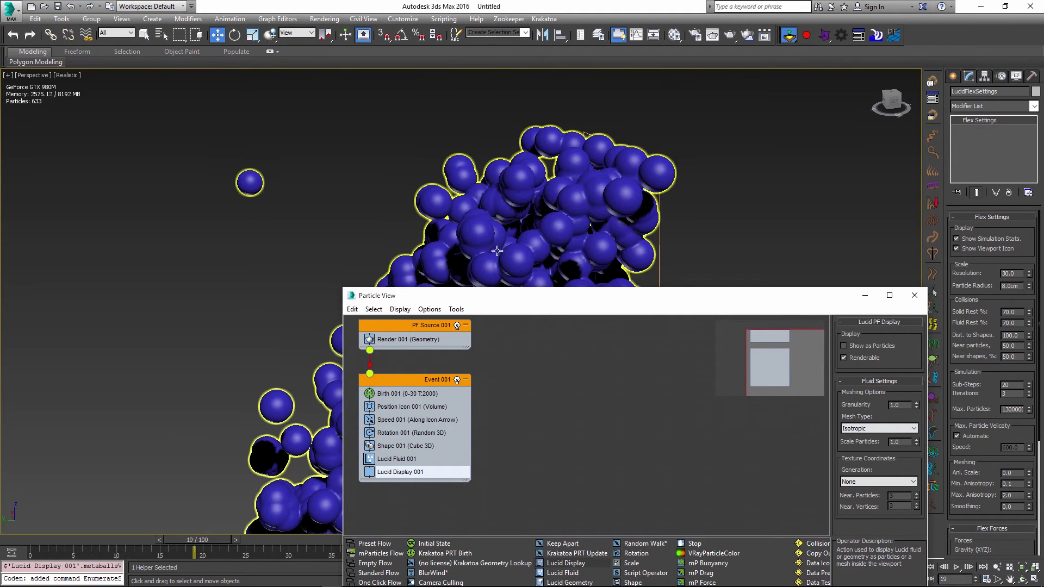
{"action": "left_click_drag", "start_coordinate": [899, 407], "coordinate": [821, 395]}
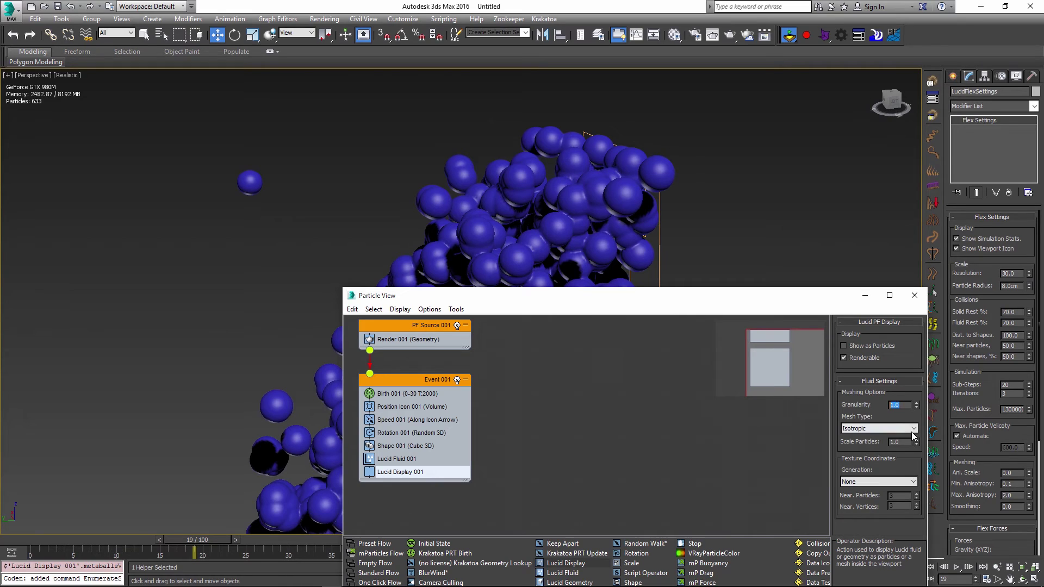
{"action": "type", "text": "3"}
{"action": "key", "text": "Return"}
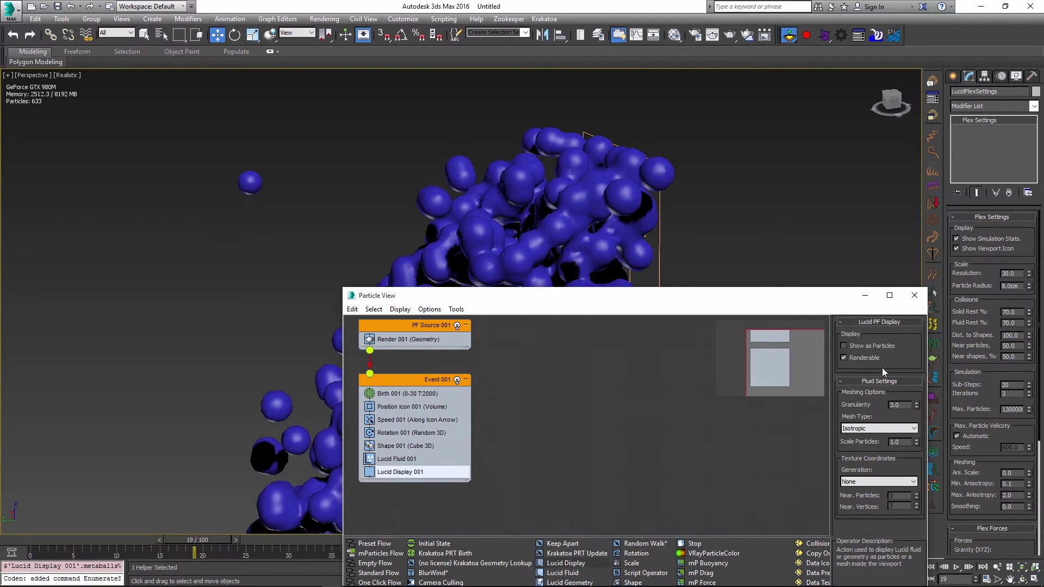
Render frame 19, turn off Renderable for the Lucid Display operator and render the frame again for comparison
{"action": "key", "text": "shift+q"}
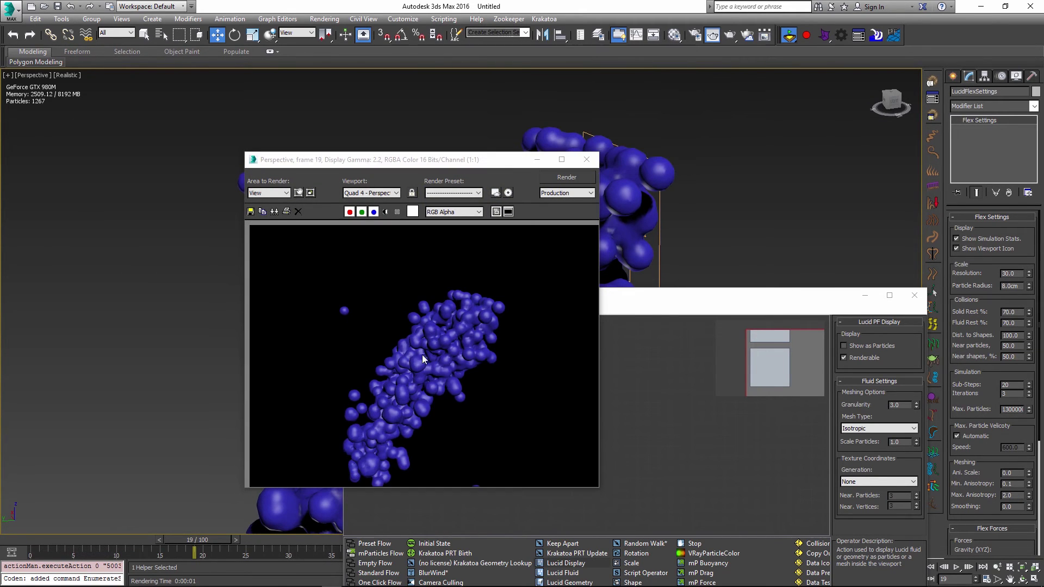
{"action": "left_click", "coordinate": [586, 160]}
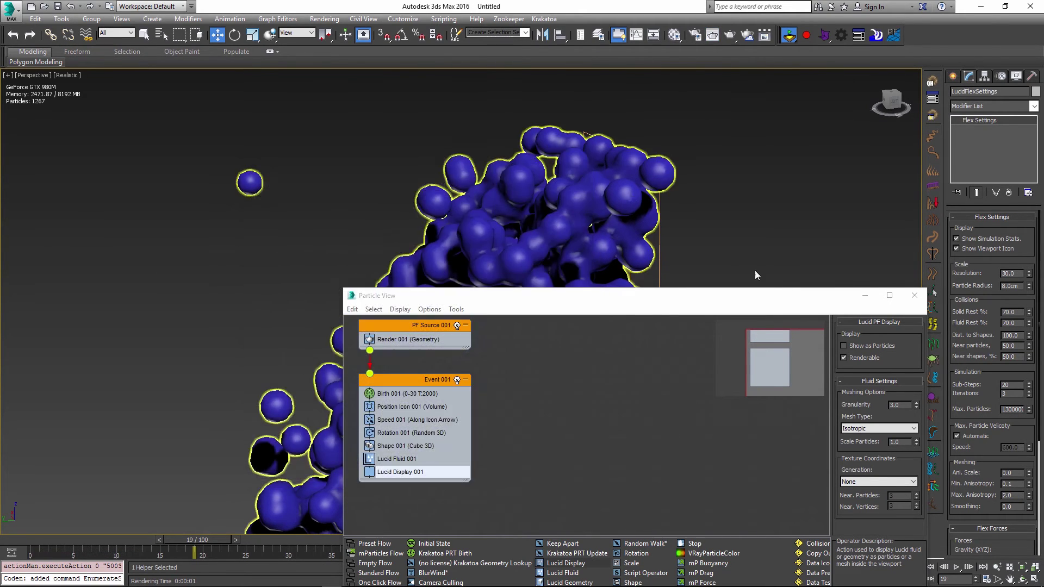
{"action": "left_click", "coordinate": [855, 357]}
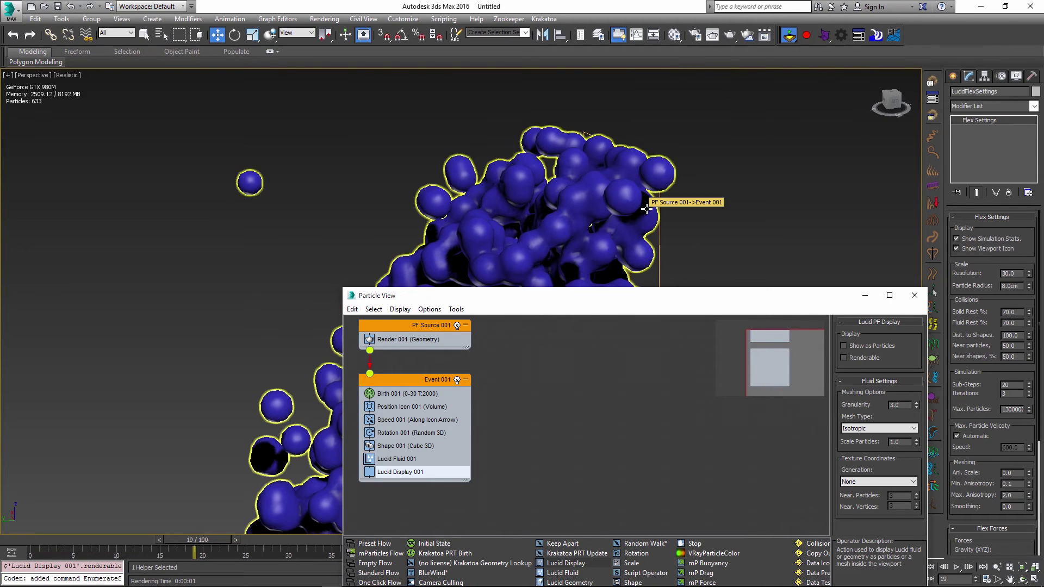
{"action": "key", "text": "shift+q"}
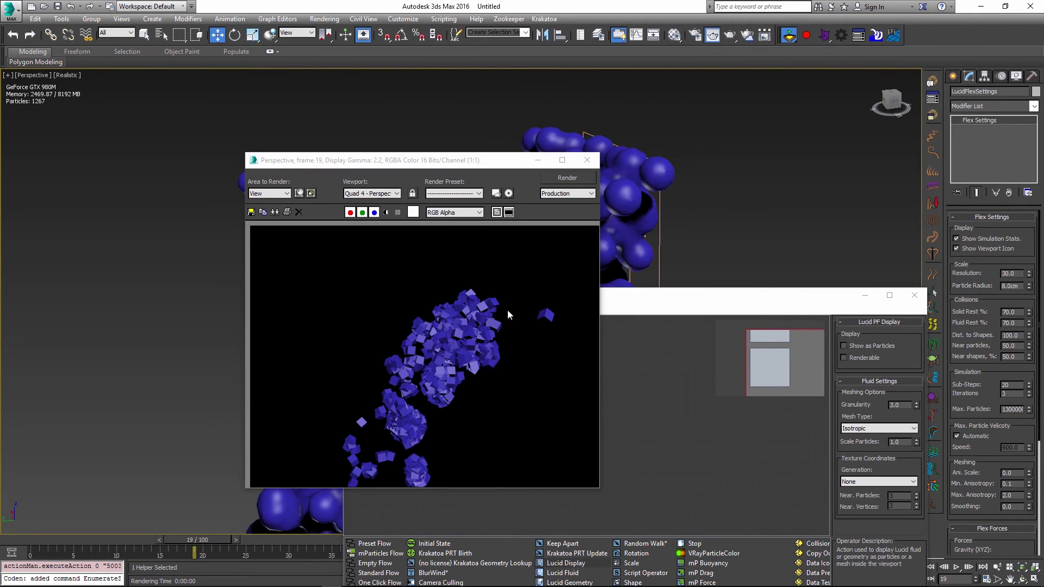
{"action": "left_click", "coordinate": [588, 163]}
Examine the Shape and Lucid Display operator settings in the Particle View and move the window off the viewport
{"action": "left_click_drag", "start_coordinate": [629, 296], "coordinate": [484, 104]}
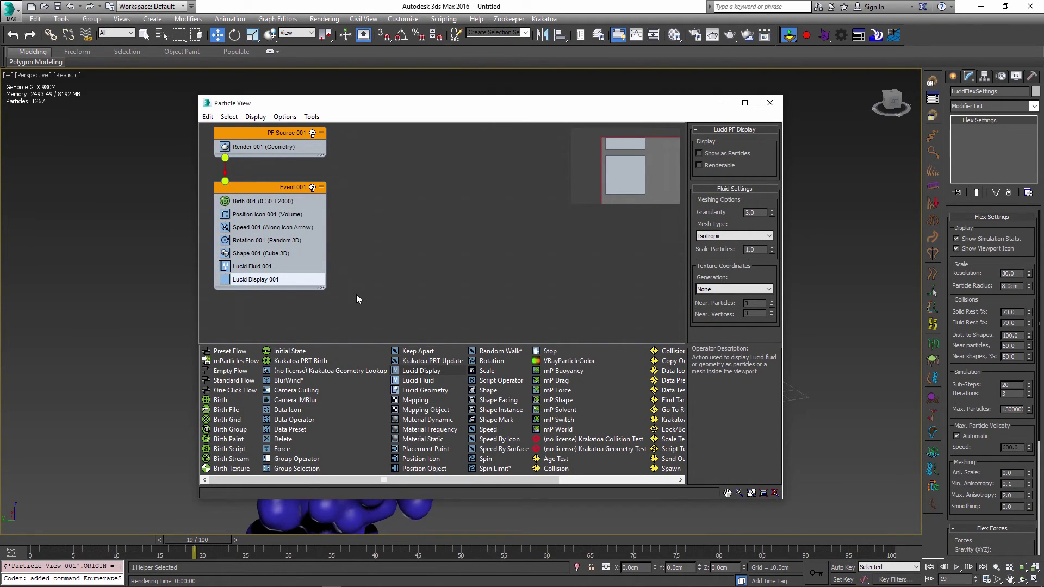
{"action": "left_click", "coordinate": [264, 253]}
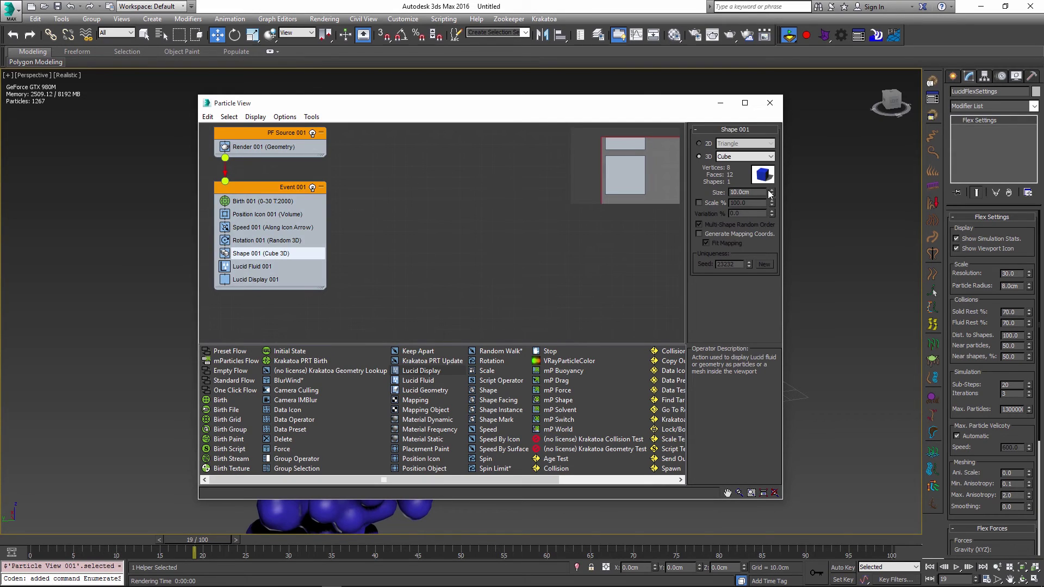
{"action": "left_click", "coordinate": [252, 281]}
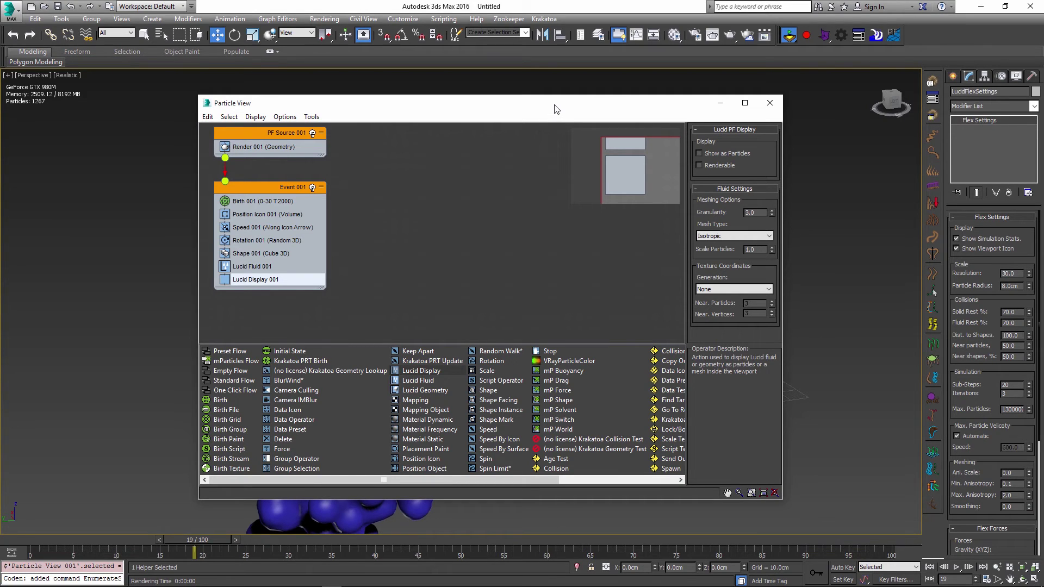
{"action": "left_click_drag", "start_coordinate": [555, 110], "coordinate": [0, 70]}
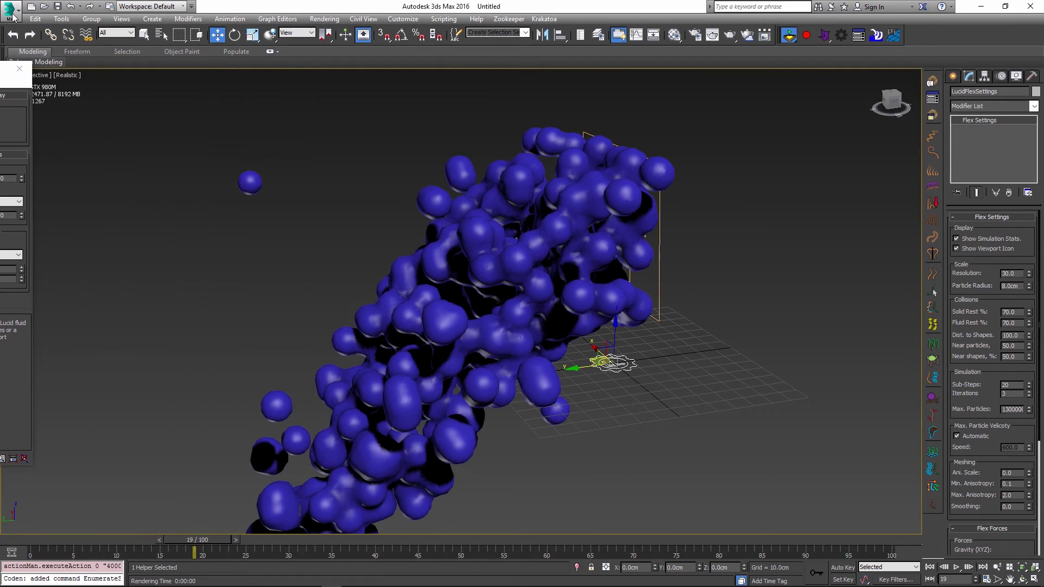
Reset to an empty default scene and open the geometry categories for creating a new object
{"action": "left_click", "coordinate": [12, 12]}
{"action": "left_click", "coordinate": [39, 62]}
{"action": "left_click", "coordinate": [519, 318]}
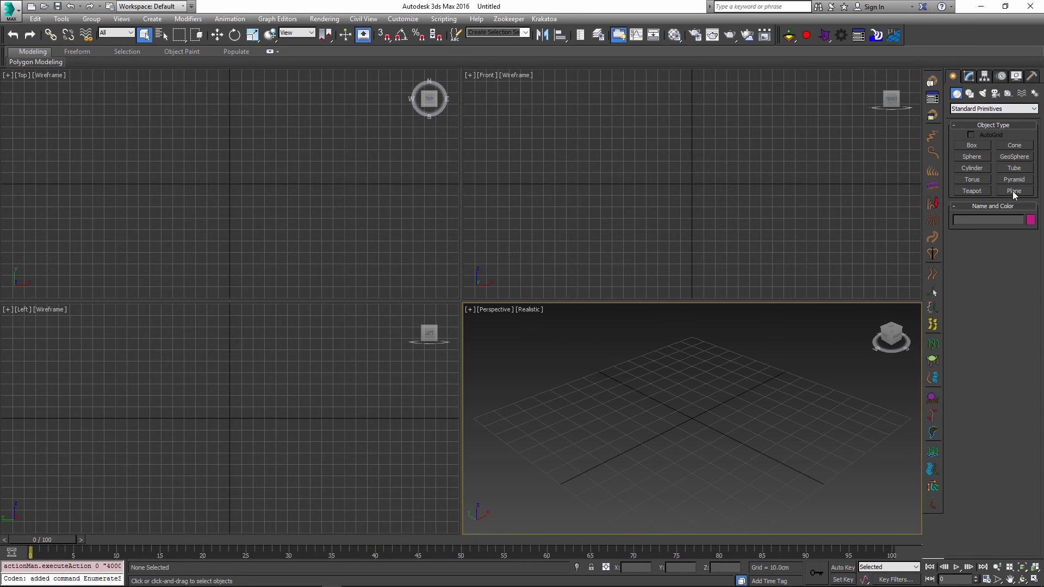
{"action": "left_click", "coordinate": [976, 109]}
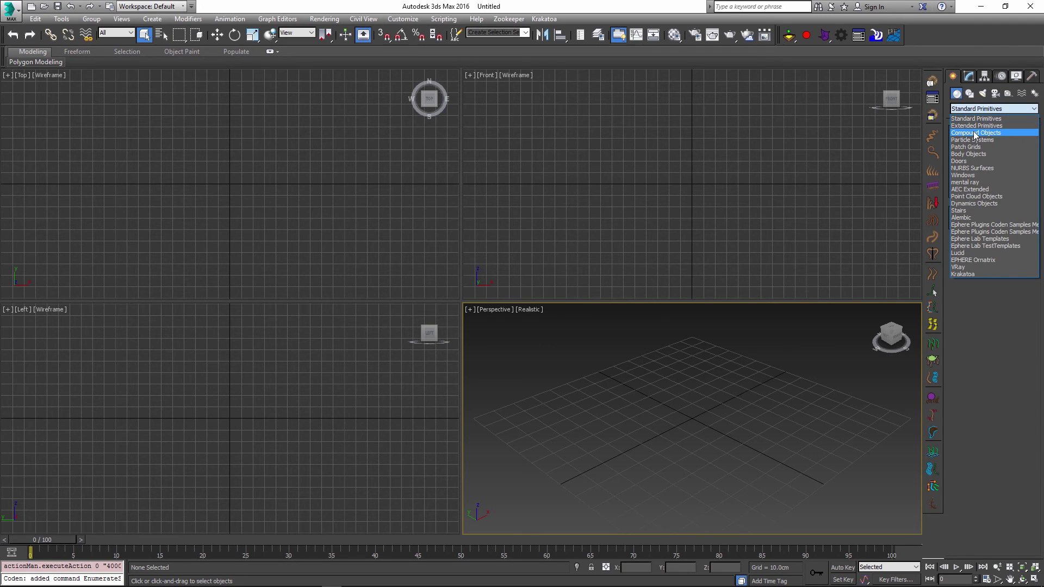
{"action": "left_click", "coordinate": [975, 133]}
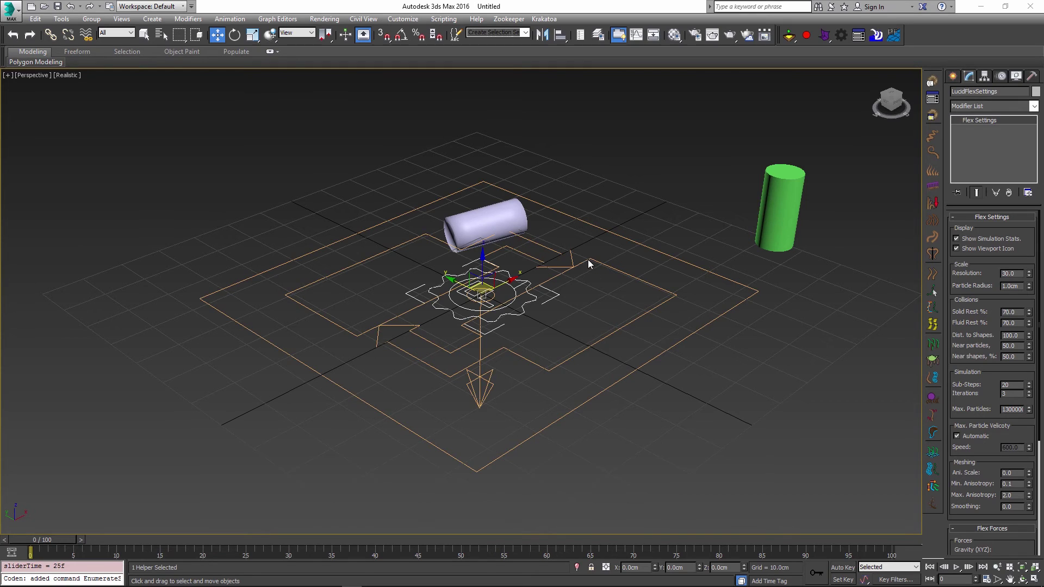
Open the Particle View and examine the Lucid Geometry and Shape Instance operators of the cylinder particle flow
{"action": "key", "text": "6"}
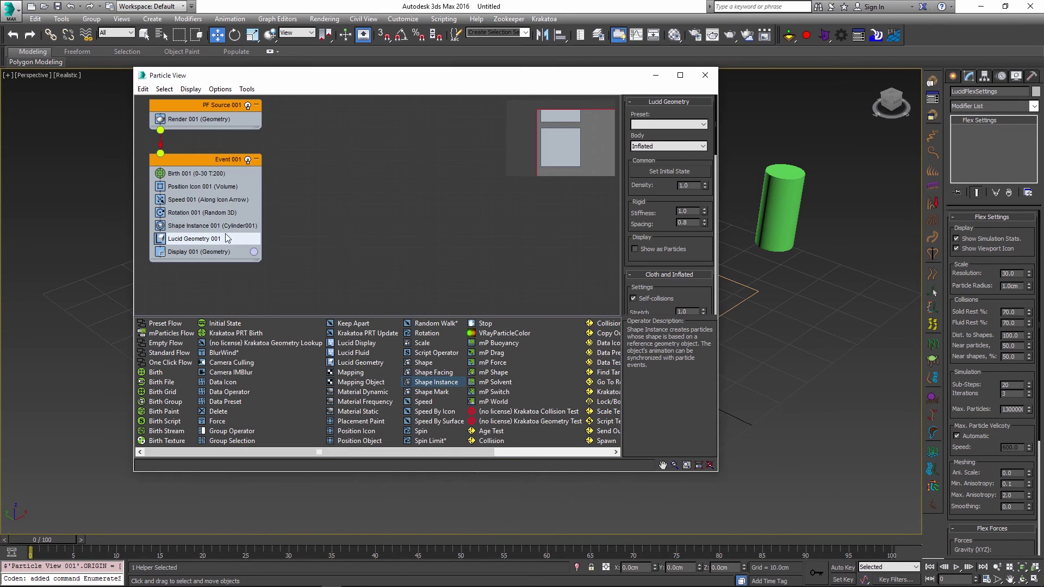
{"action": "left_click", "coordinate": [227, 239]}
{"action": "left_click", "coordinate": [191, 227]}
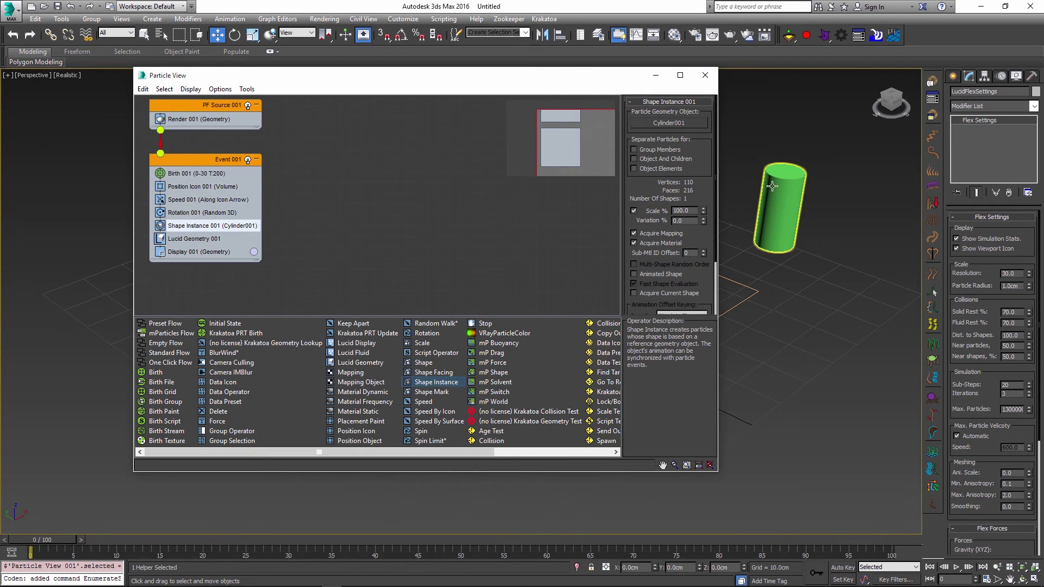
Move the Particle View off the viewport, start the Lucid simulation at frame 4 and advance the inflated cylinders to frame 35
{"action": "left_click_drag", "start_coordinate": [622, 80], "coordinate": [0, 73]}
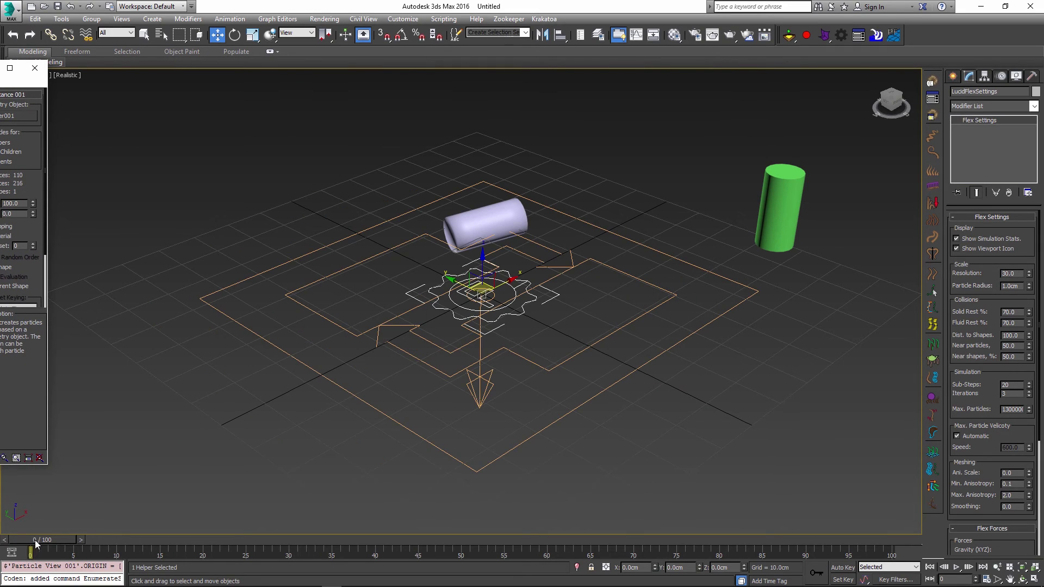
{"action": "left_click_drag", "start_coordinate": [36, 543], "coordinate": [69, 543]}
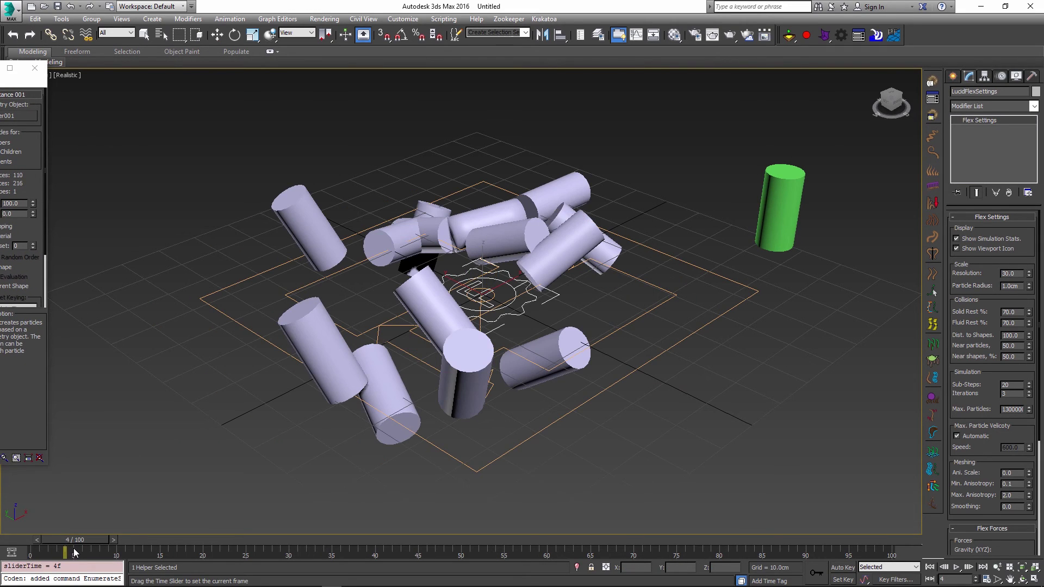
{"action": "left_click", "coordinate": [786, 35]}
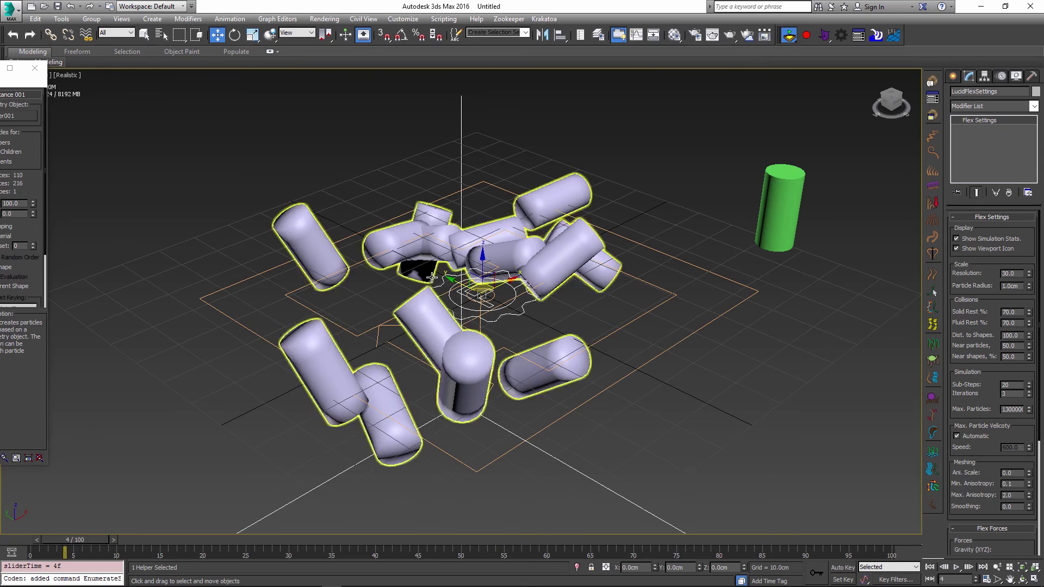
{"action": "left_click_drag", "start_coordinate": [79, 540], "coordinate": [225, 541]}
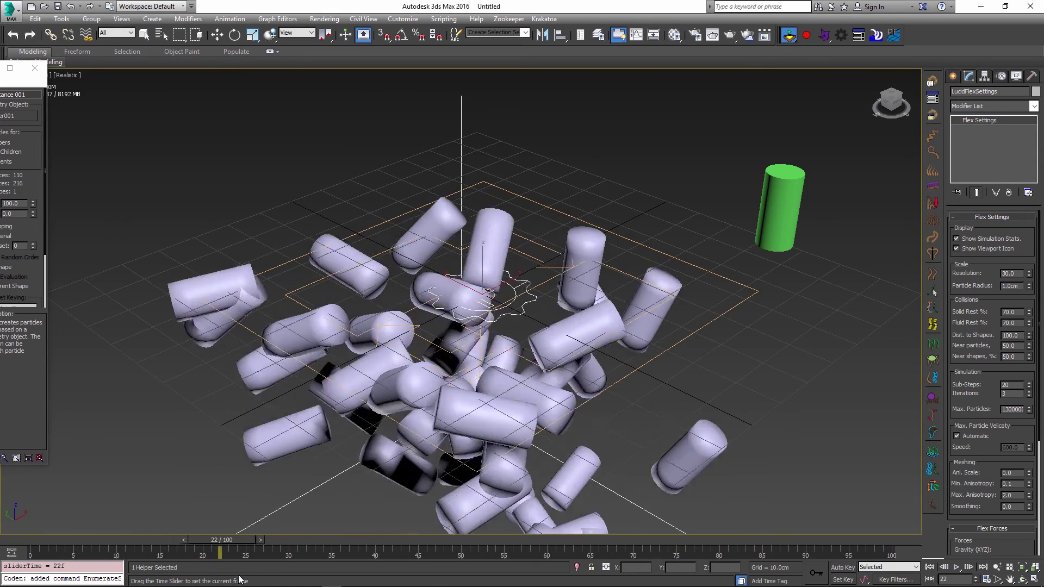
{"action": "left_click_drag", "start_coordinate": [239, 579], "coordinate": [343, 579]}
{"action": "key", "text": "w"}
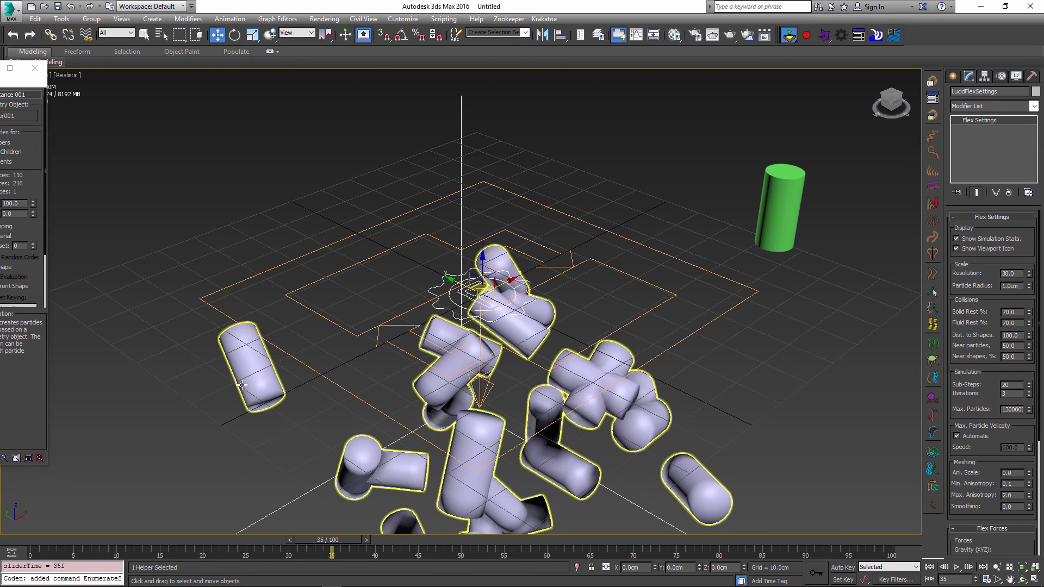
Replace the Display operator in Event 001 with a Lucid Display operator and close the Particle View
{"action": "left_click_drag", "start_coordinate": [0, 73], "coordinate": [358, 81]}
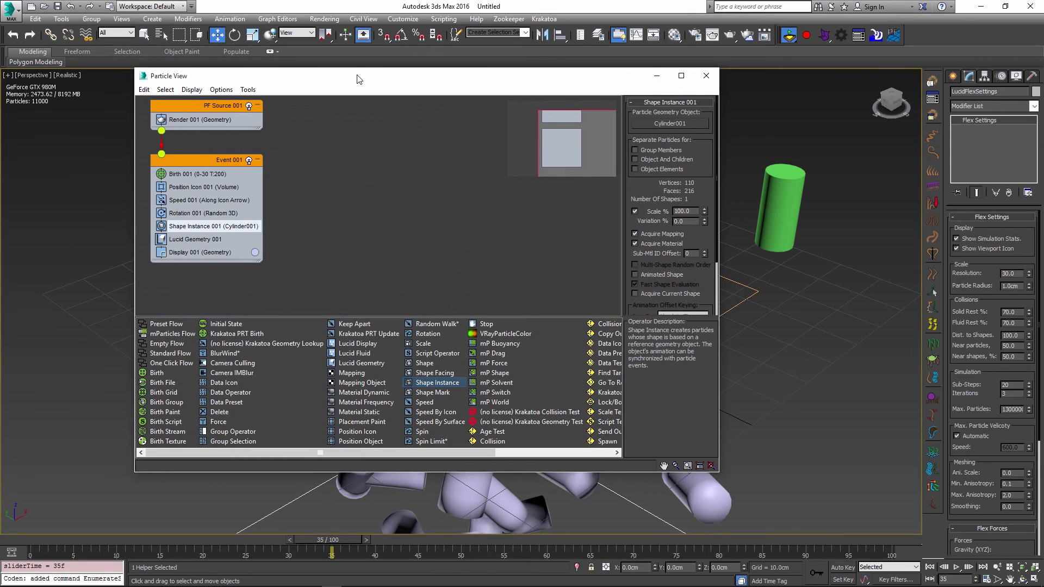
{"action": "left_click_drag", "start_coordinate": [382, 347], "coordinate": [204, 253]}
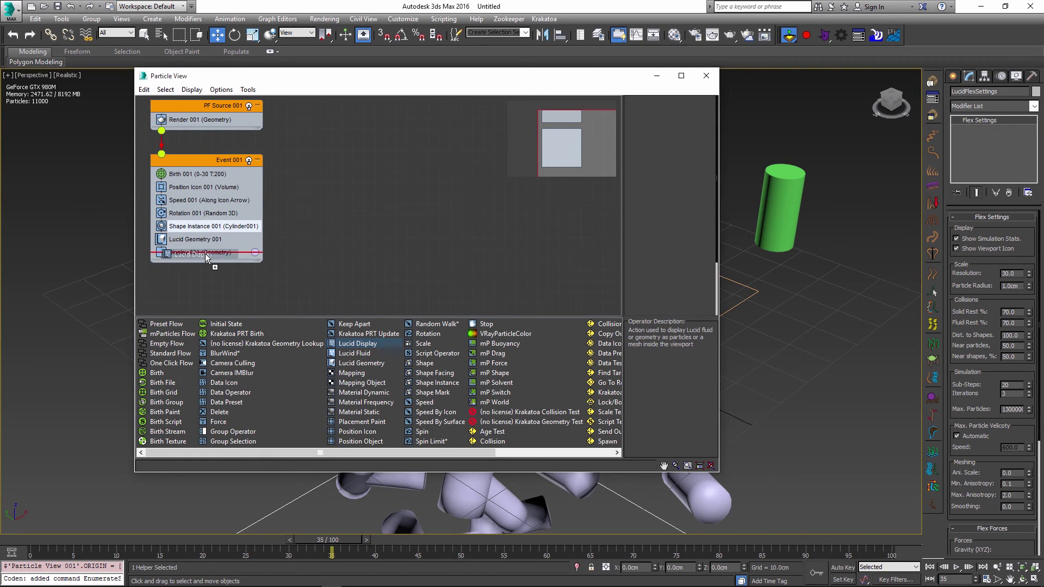
{"action": "key", "text": "6"}
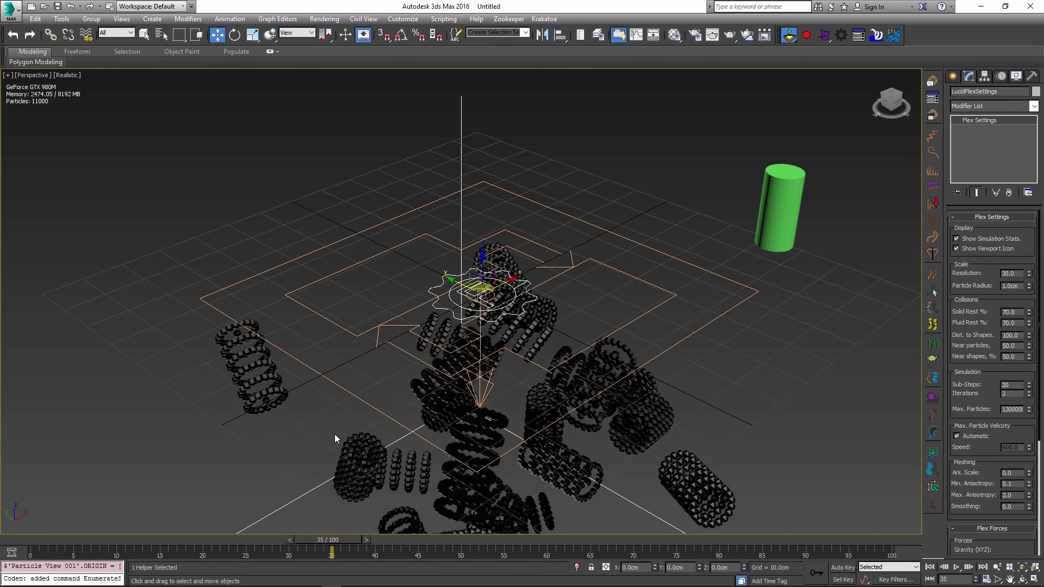
Scrub back to frame 11 and select the particle event to inspect how the cylinders are displayed as particles
{"action": "left_click_drag", "start_coordinate": [323, 543], "coordinate": [274, 543]}
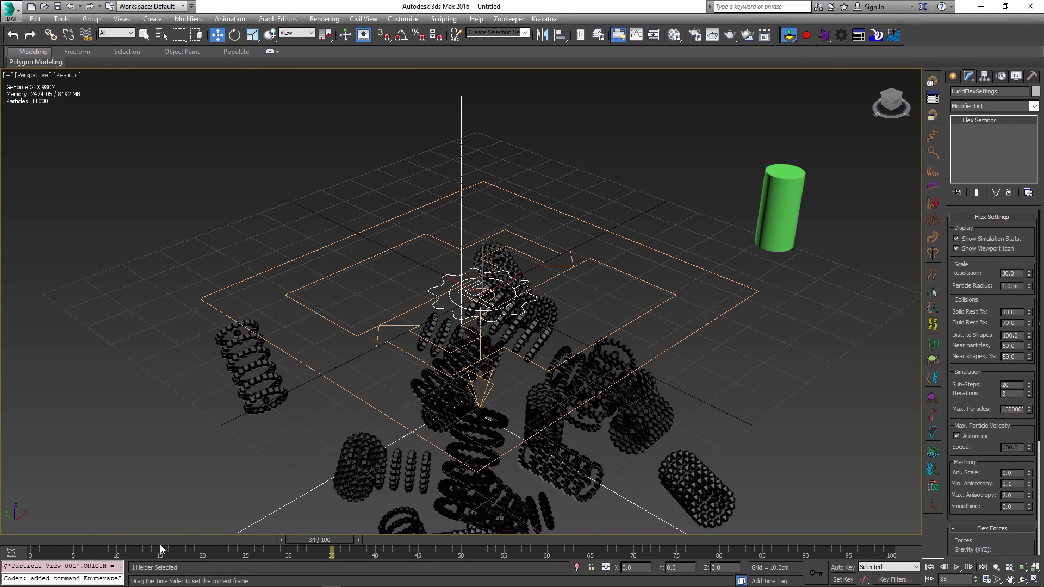
{"action": "left_click_drag", "start_coordinate": [160, 544], "coordinate": [126, 543]}
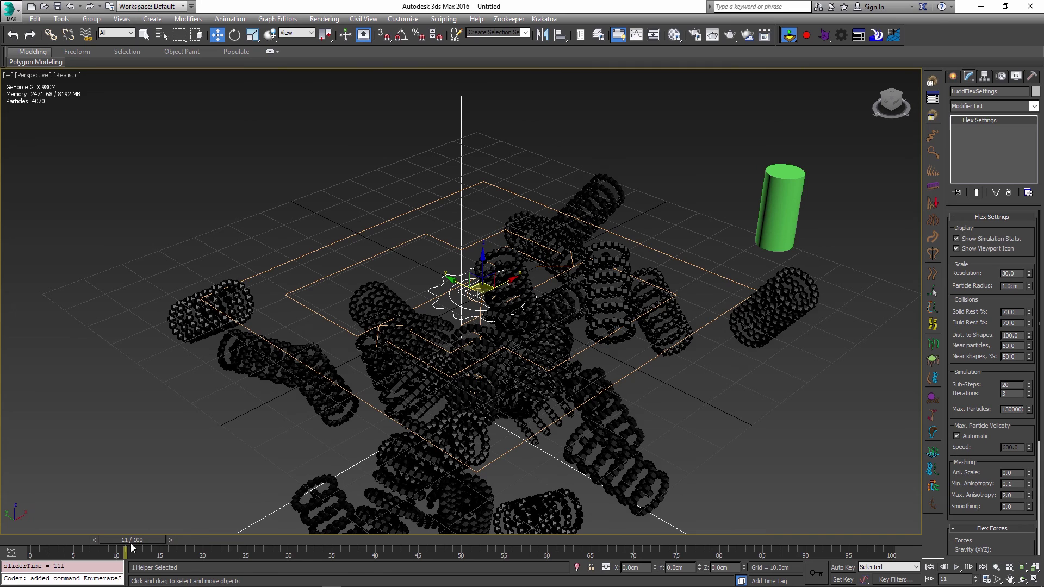
{"action": "left_click", "coordinate": [199, 335]}
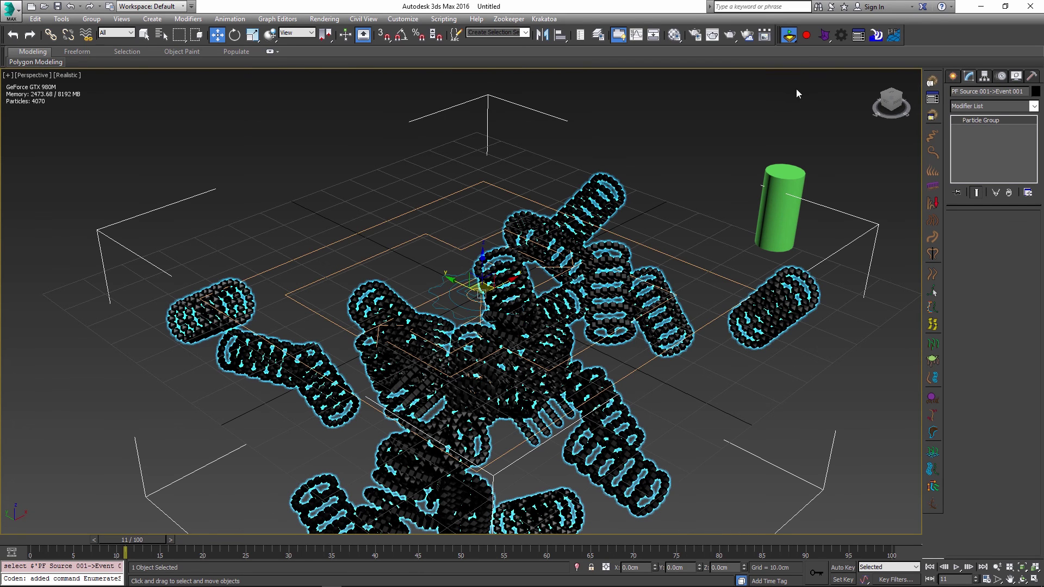
Stop the Lucid simulation, set the Particle Radius to 2.0 cm and simulate again up to frame 11
{"action": "left_click", "coordinate": [787, 36]}
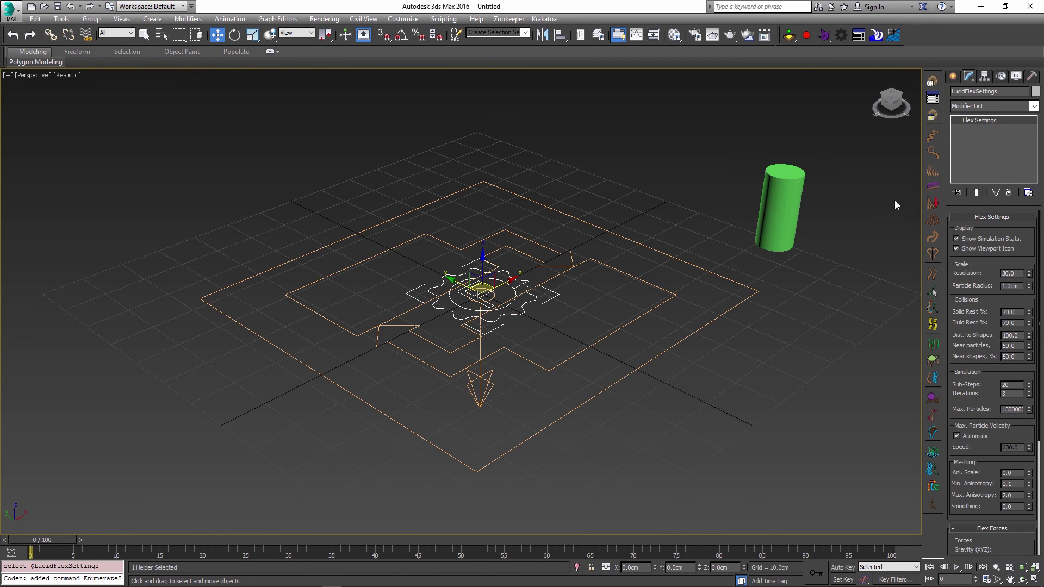
{"action": "left_click", "coordinate": [984, 286]}
{"action": "type", "text": "2"}
{"action": "key", "text": "Return"}
{"action": "left_click_drag", "start_coordinate": [56, 533], "coordinate": [148, 561]}
{"action": "key", "text": "w"}
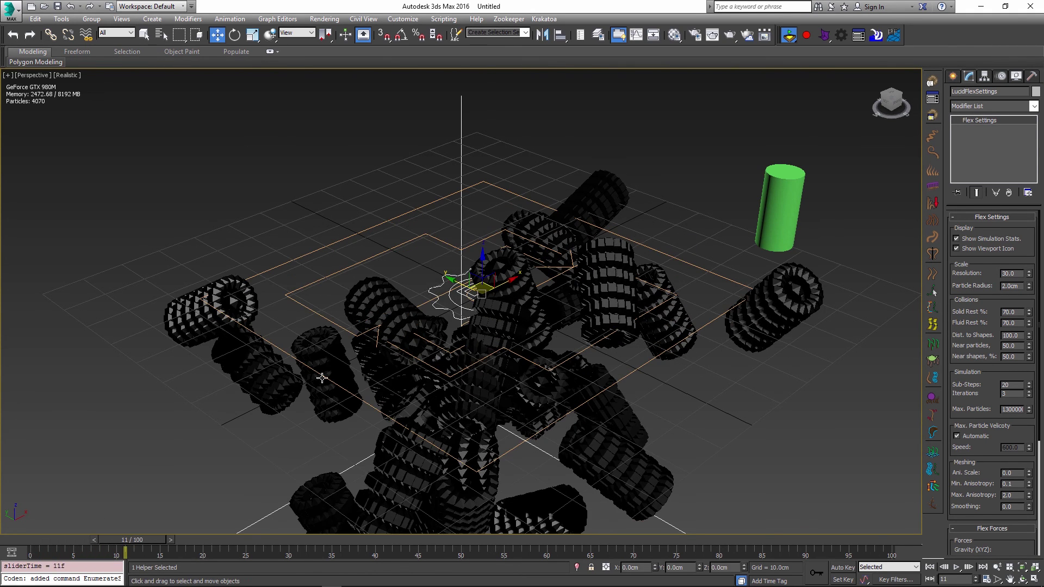
Open the Particle View and toggle Show as Particles for the Lucid Display operator to compare the display
{"action": "key", "text": "6"}
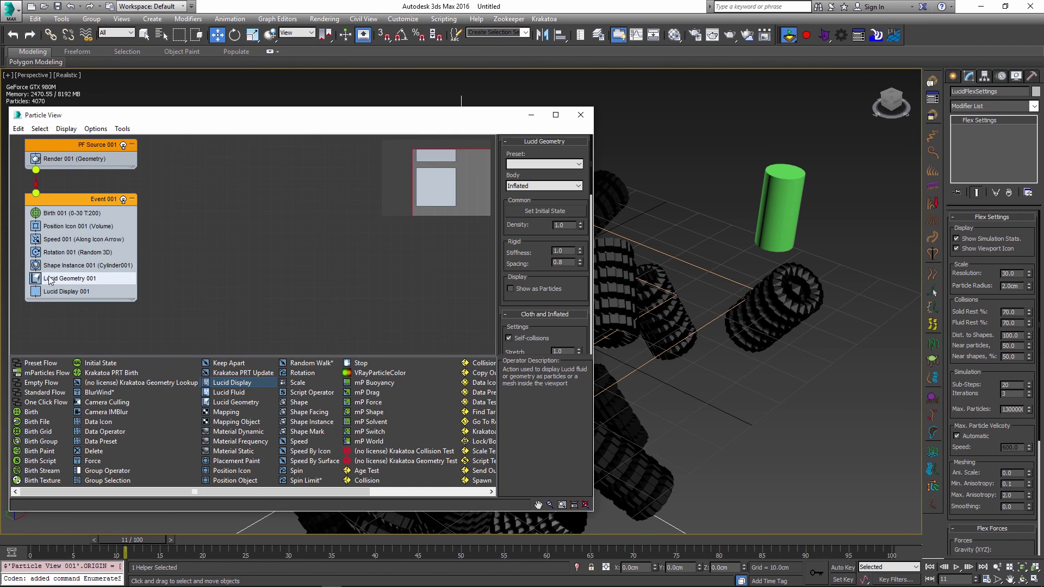
{"action": "left_click", "coordinate": [63, 292]}
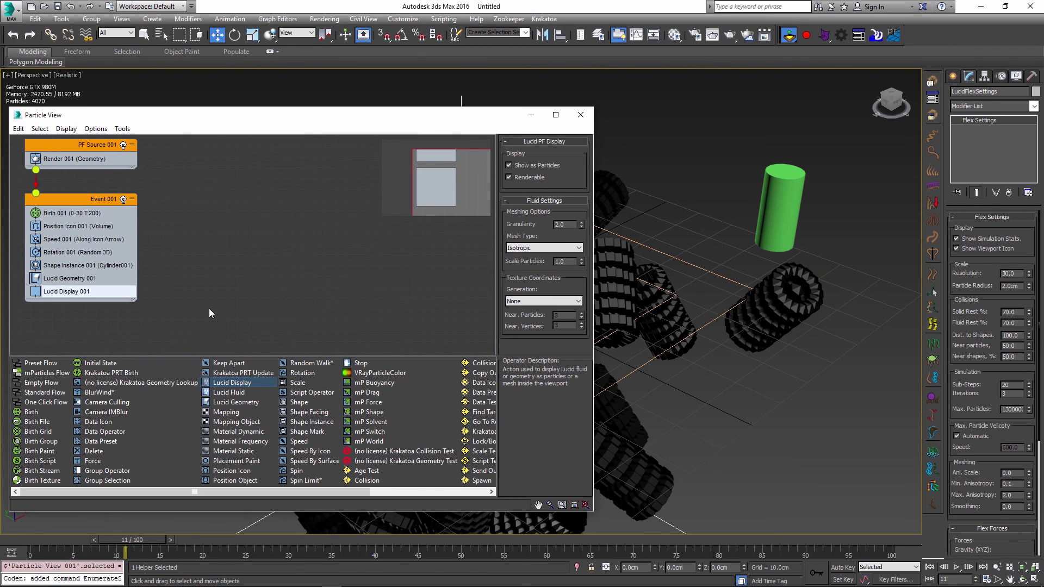
{"action": "left_click", "coordinate": [530, 169]}
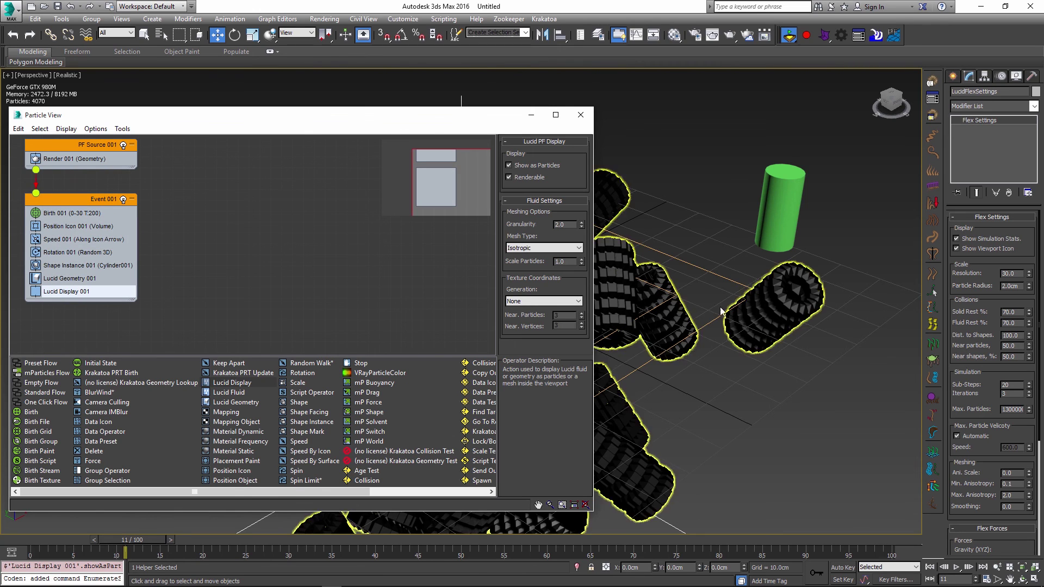
Turn off the Lucid Display operator and insert a standard Display operator below Lucid Geometry in Event 001
{"action": "left_click", "coordinate": [38, 293]}
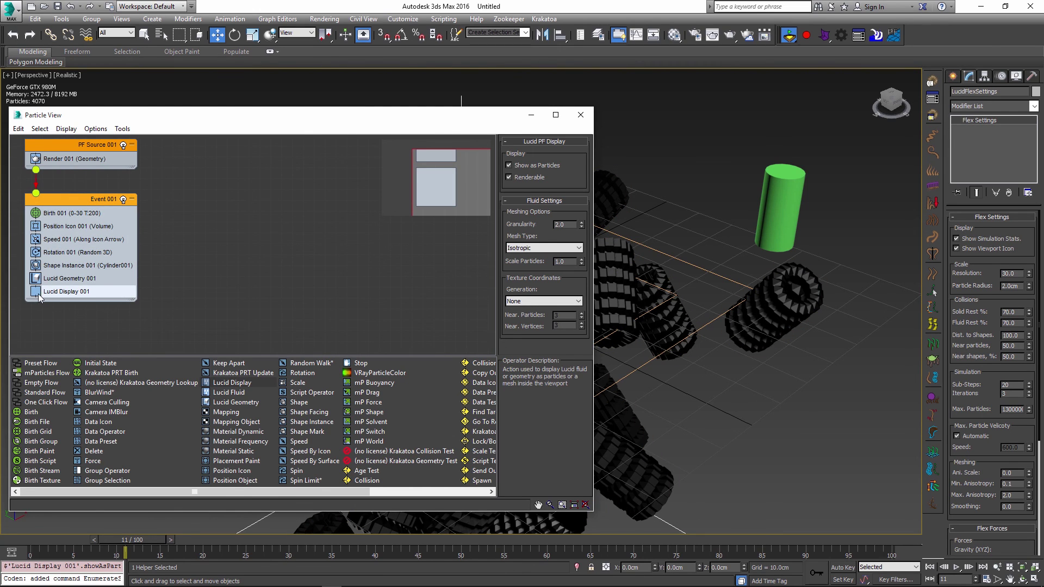
{"action": "left_click", "coordinate": [37, 292]}
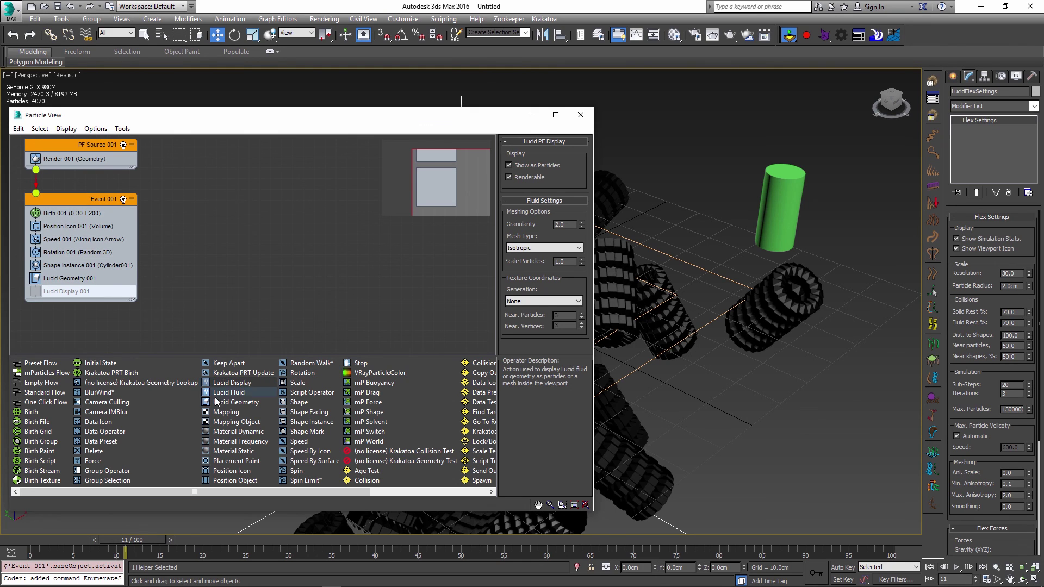
{"action": "left_click_drag", "start_coordinate": [113, 492], "coordinate": [231, 501]}
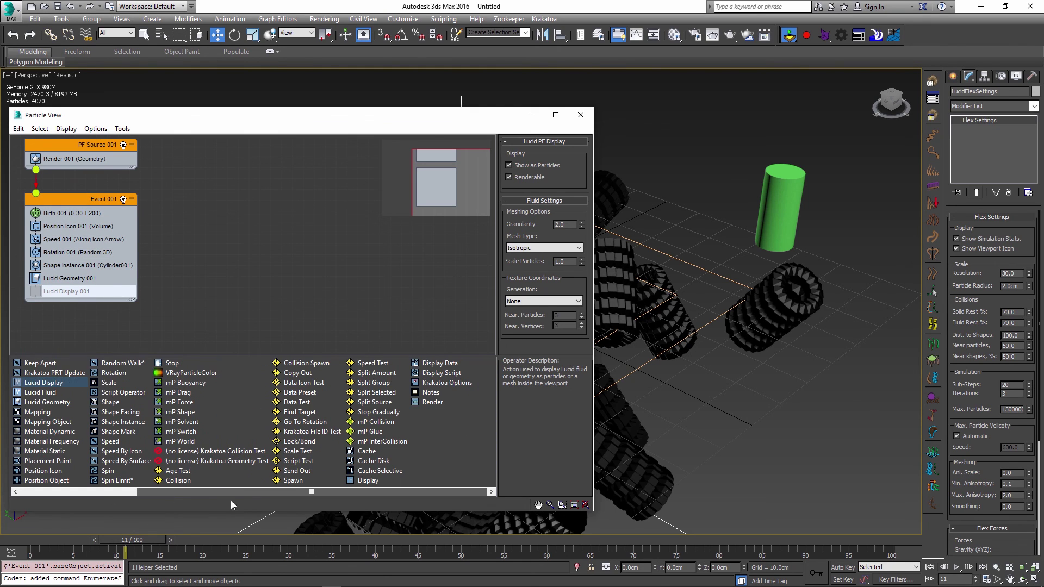
{"action": "left_click_drag", "start_coordinate": [375, 480], "coordinate": [73, 283]}
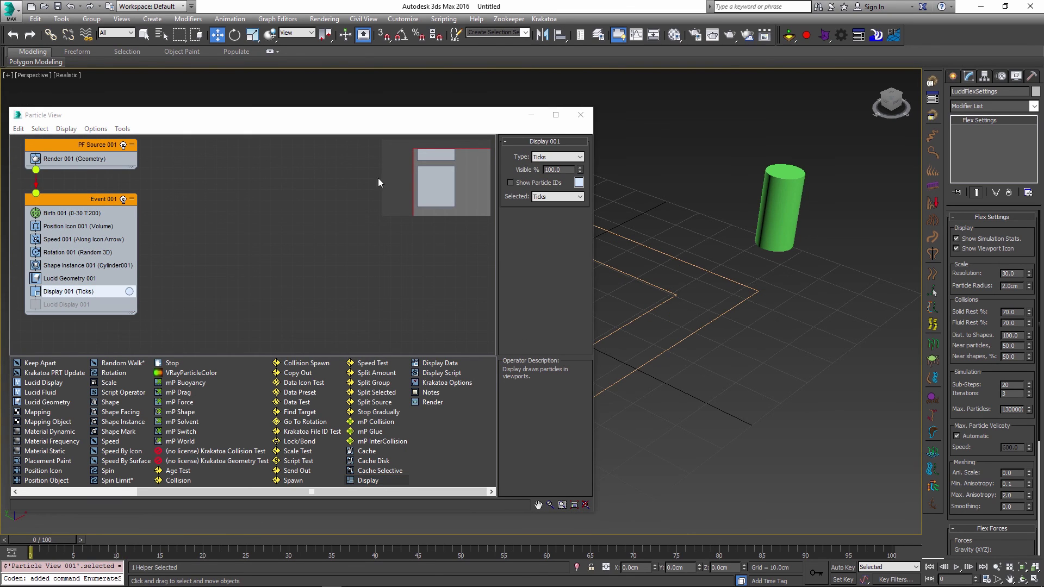
Set the Display operator's type to Geometry and start the Lucid simulation again
{"action": "left_click", "coordinate": [570, 158]}
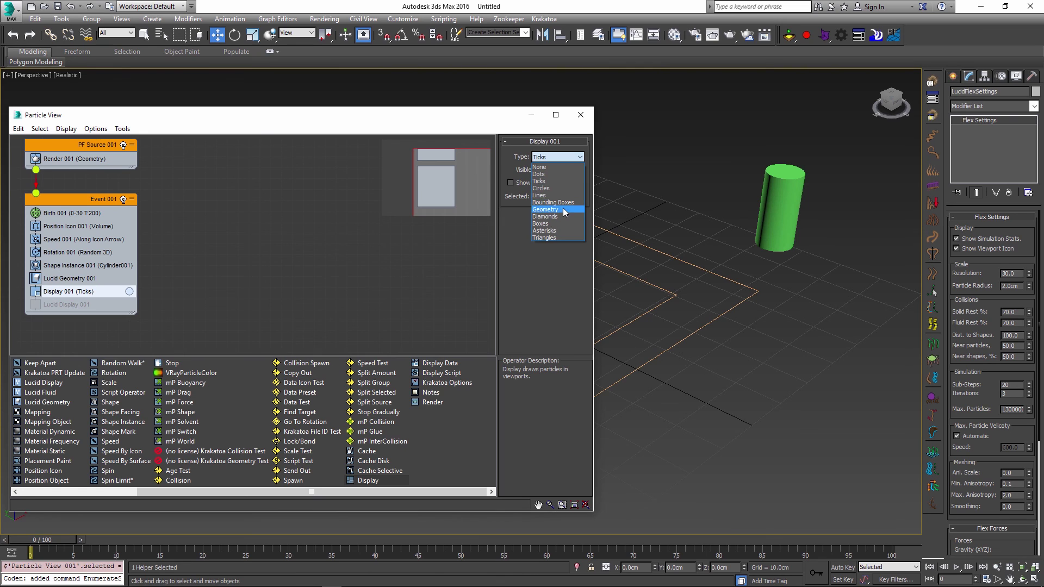
{"action": "left_click", "coordinate": [563, 207]}
{"action": "left_click", "coordinate": [788, 35]}
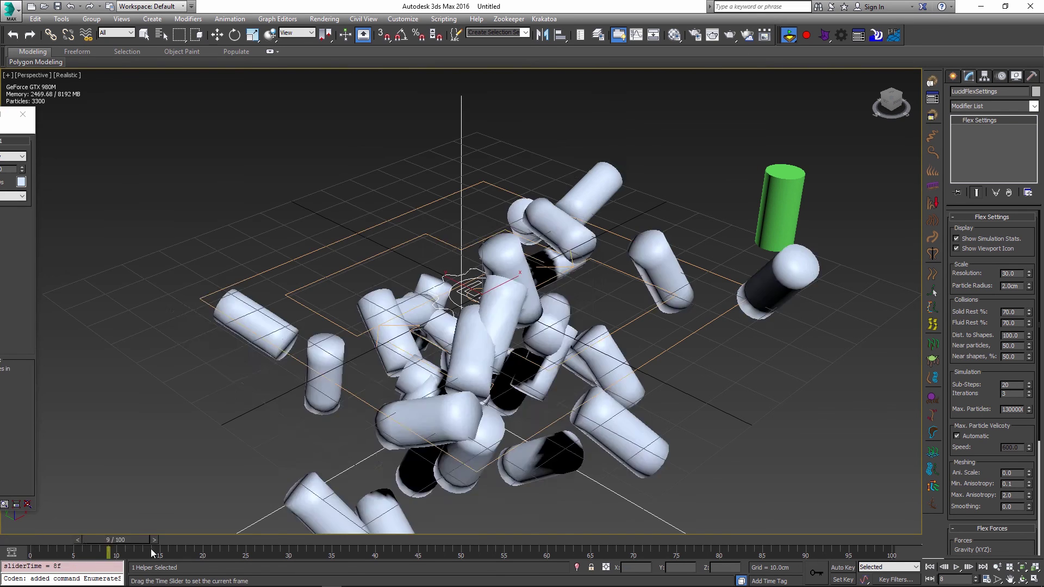